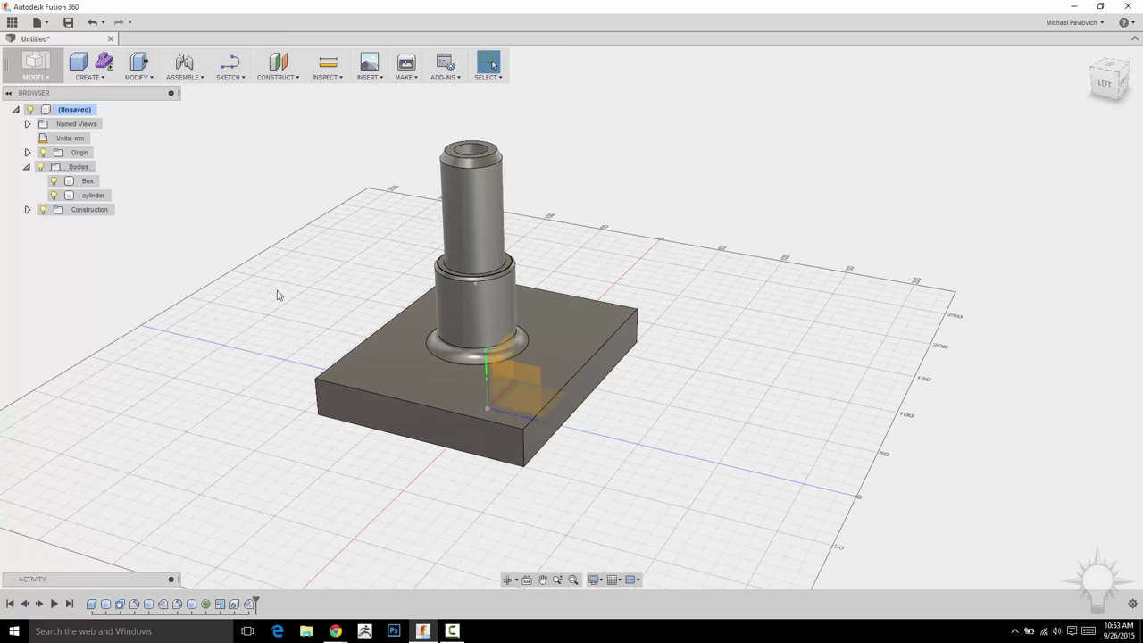
Hide the whole Bodies folder at once and show it again.
click(27, 167)
click(27, 167)
click(40, 168)
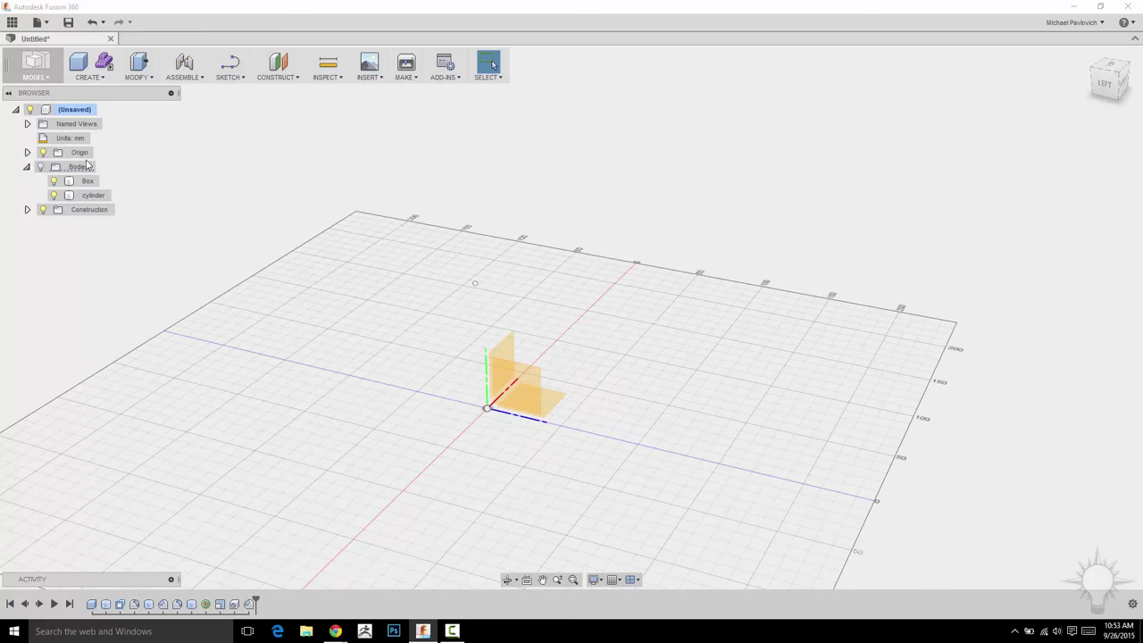
click(41, 167)
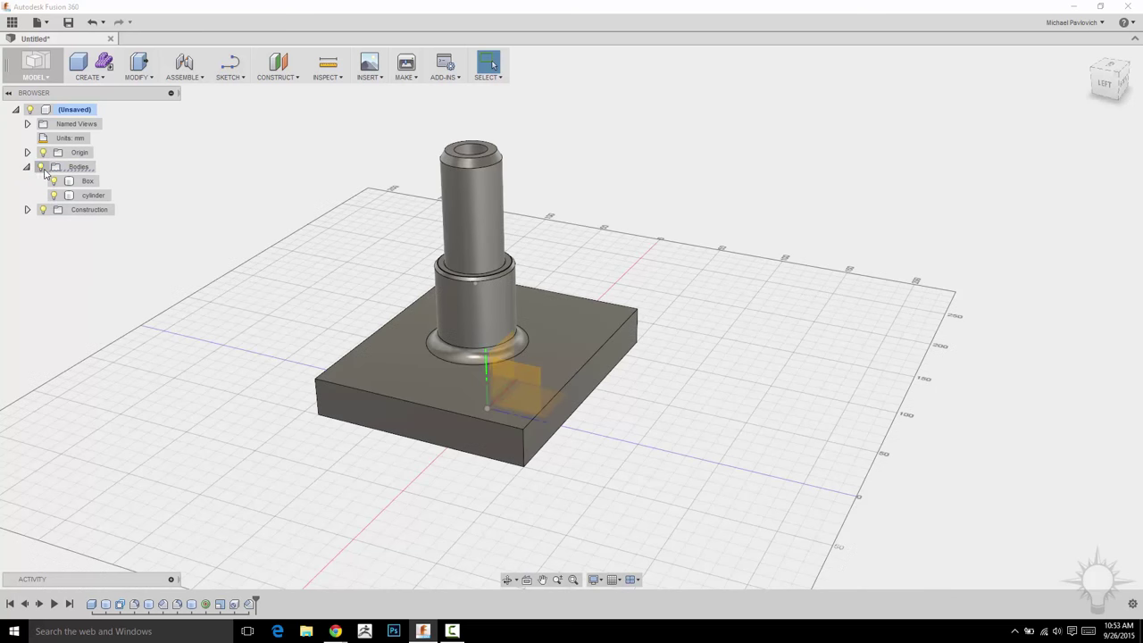
Hide the Box and cylinder bodies individually.
click(53, 181)
click(54, 194)
middle_drag(627, 288, 538, 271)
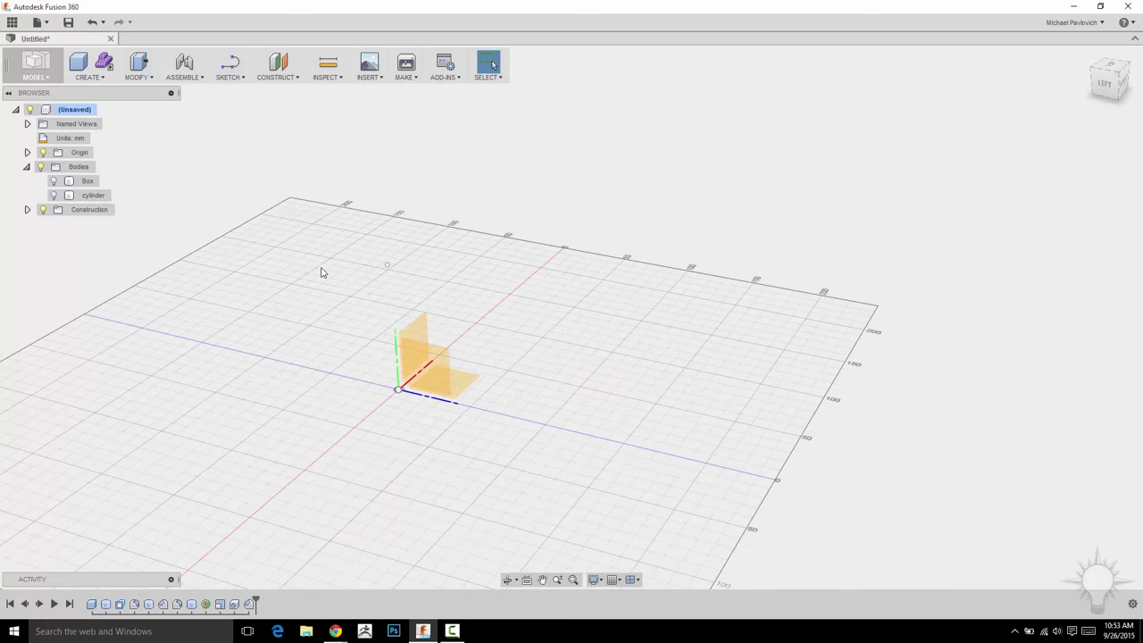
shift+middle_drag(282, 248, 195, 259)
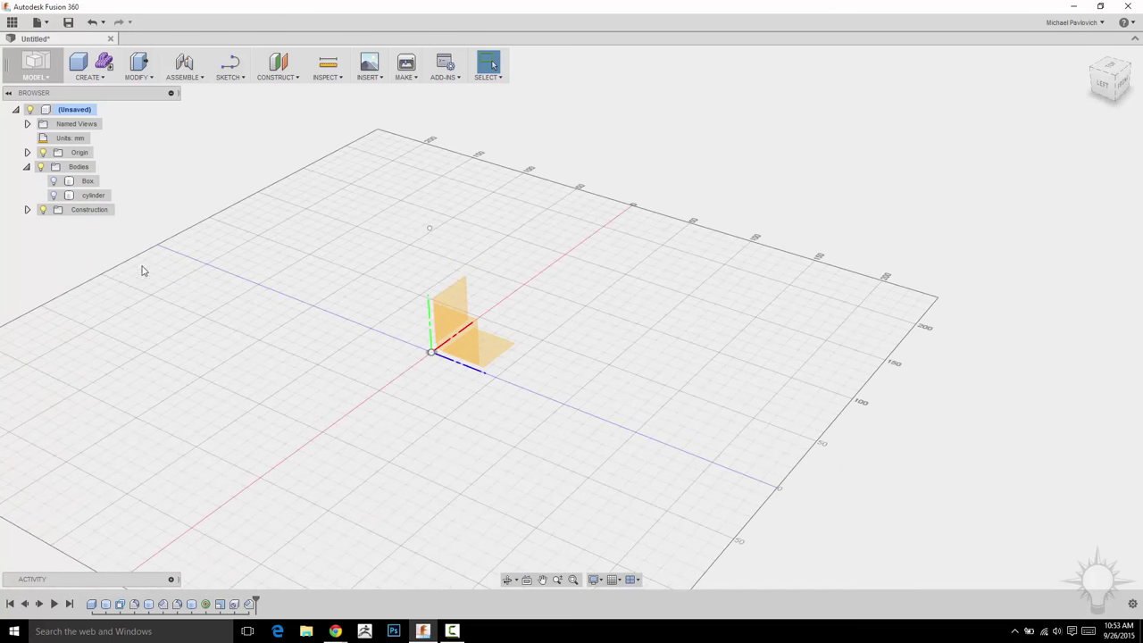
Hide the construction geometry and the origin planes and axes.
click(27, 209)
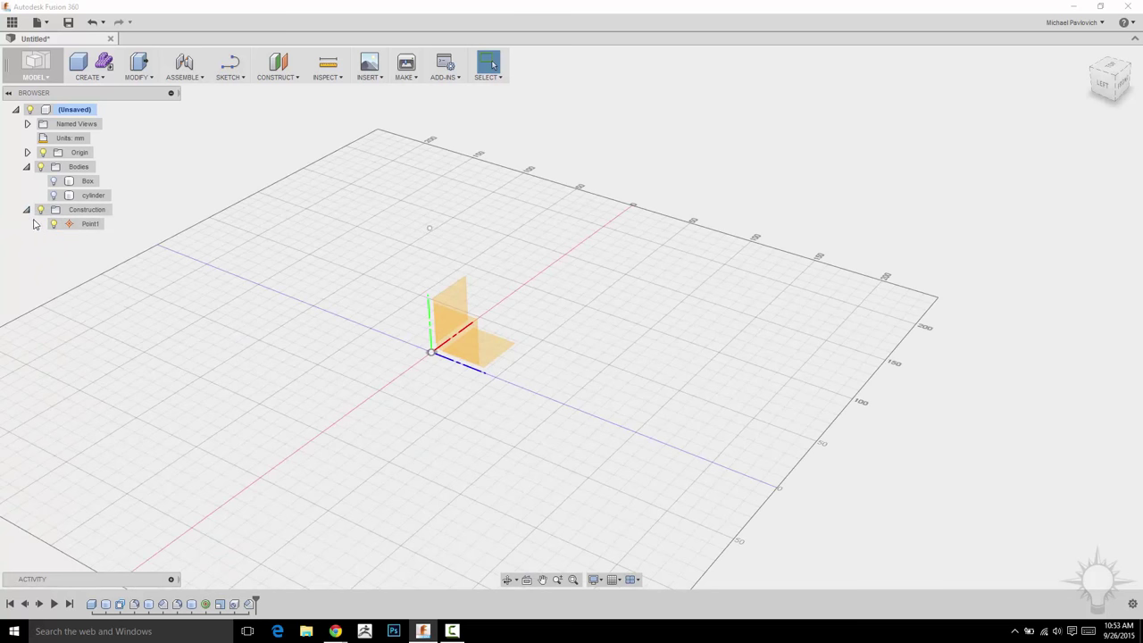
click(27, 209)
click(41, 209)
shift+middle_drag(275, 179, 365, 311)
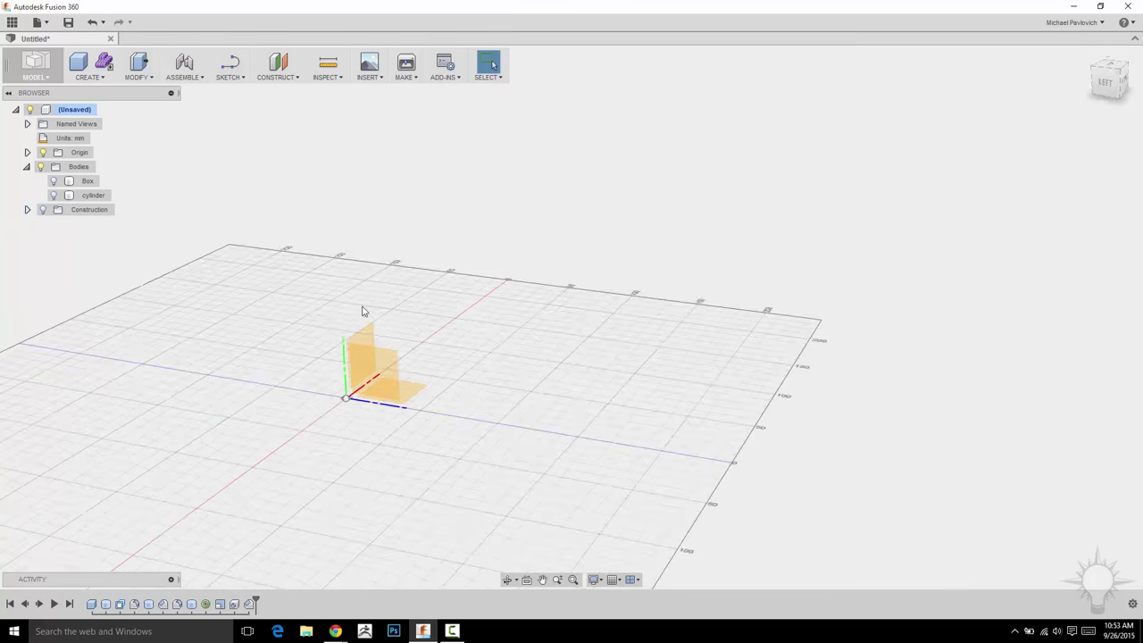
click(42, 152)
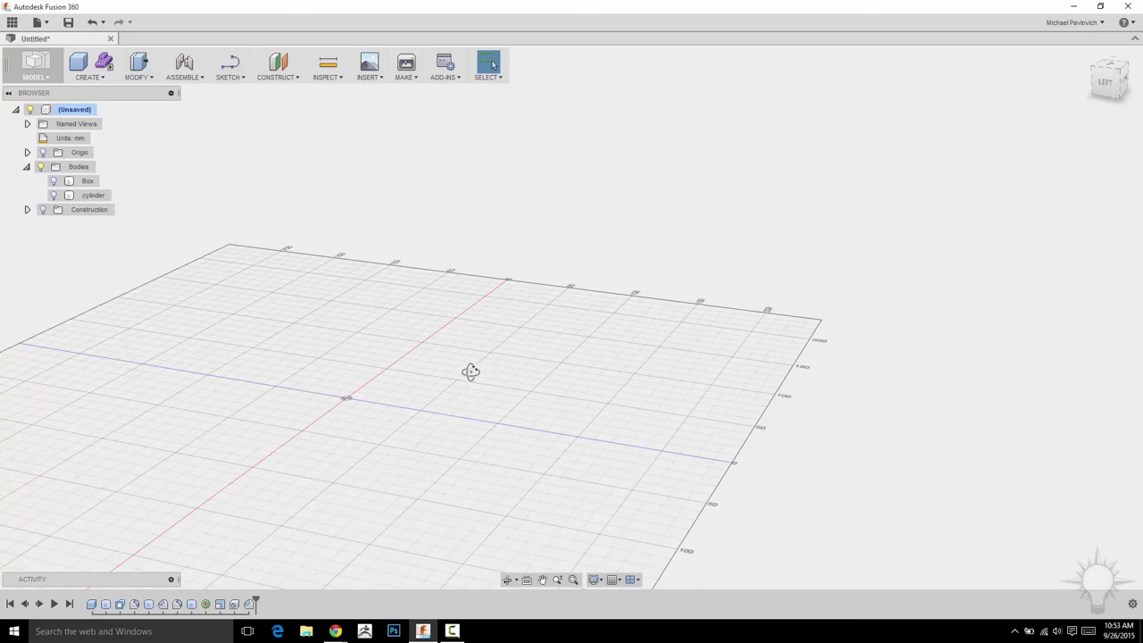
shift+middle_drag(469, 372, 441, 319)
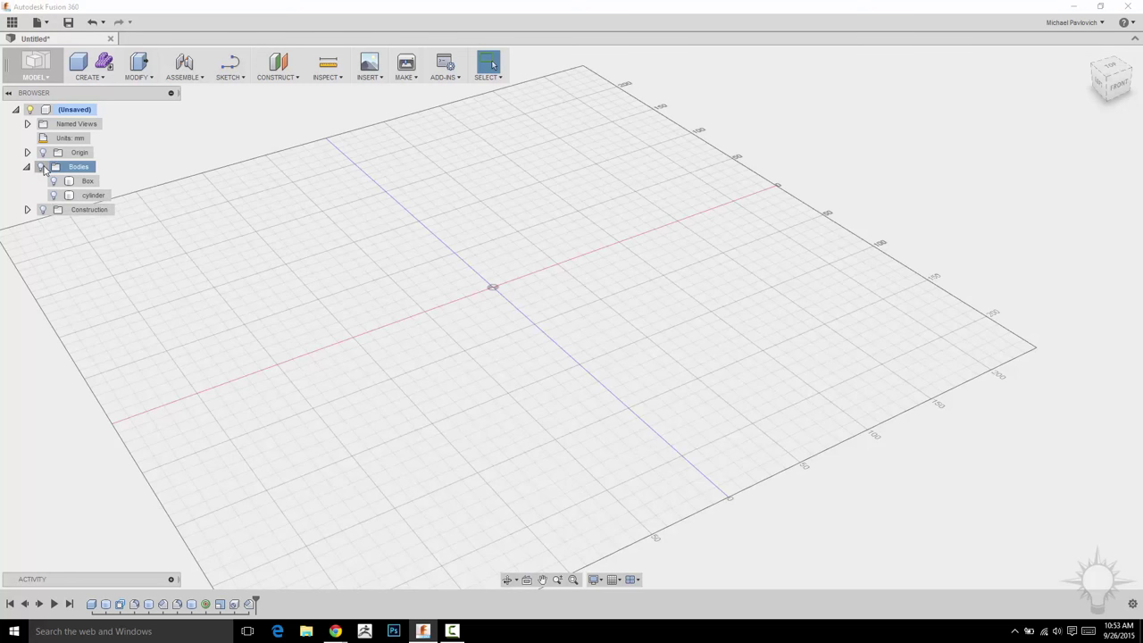
shift+middle_drag(420, 198, 771, 459)
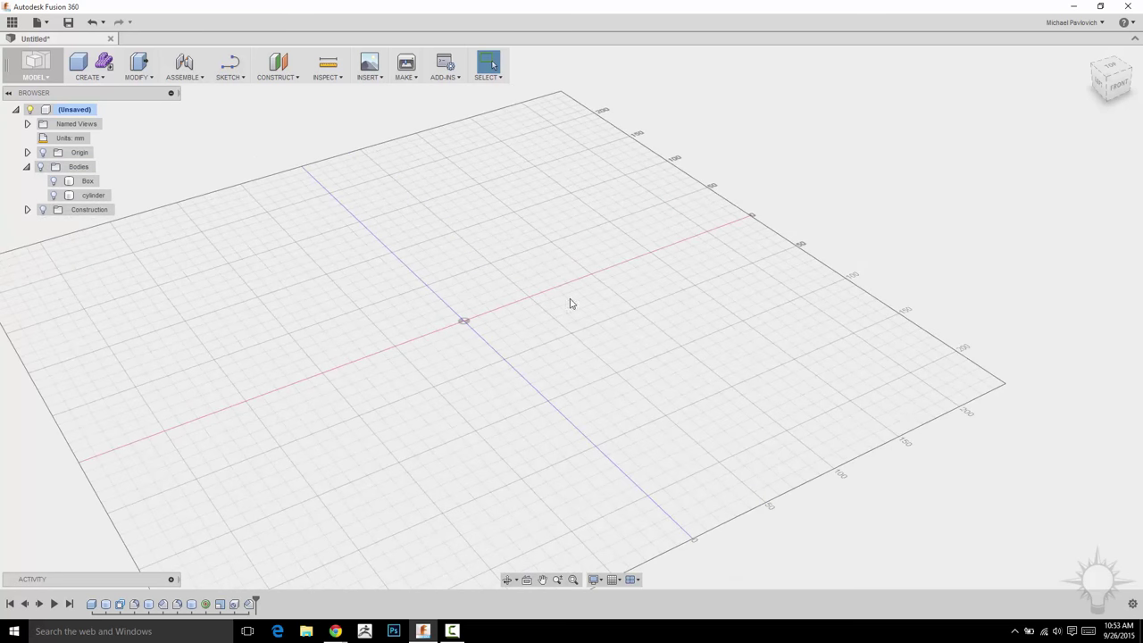
shift+middle_drag(569, 304, 221, 193)
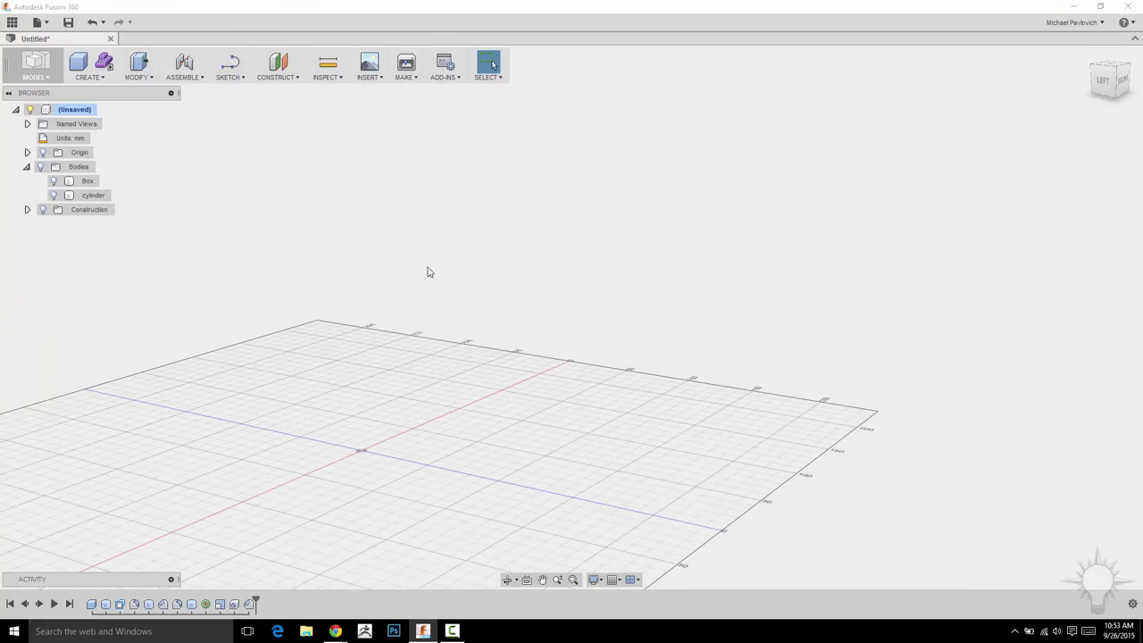
shift+middle_drag(426, 271, 459, 218)
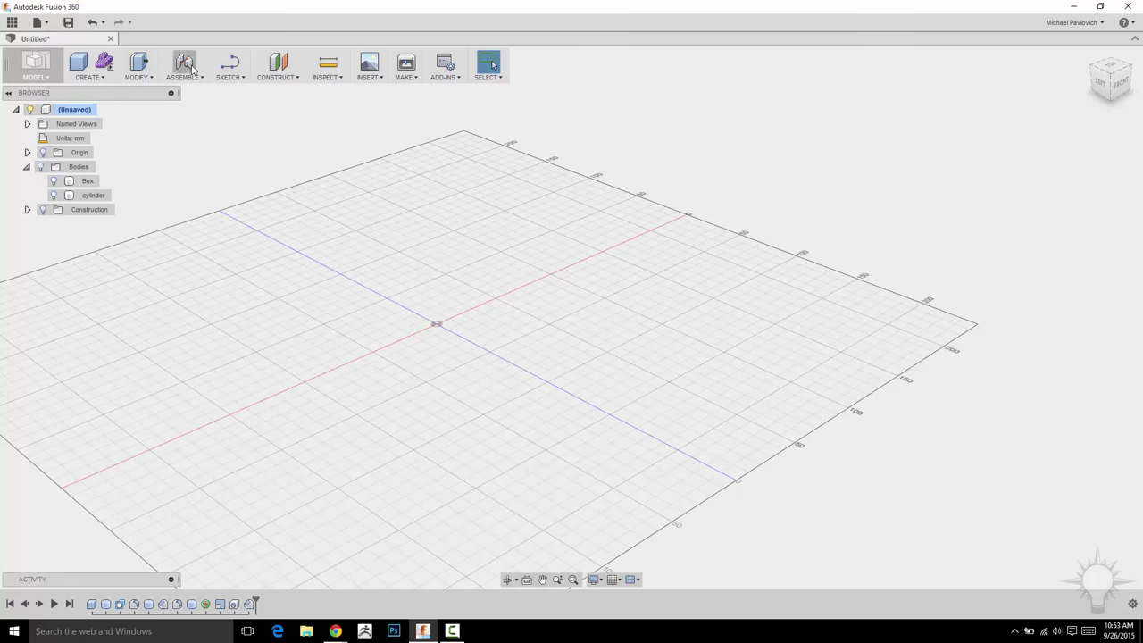
Pin the Create Sketch and 3-Point Arc commands as toolbar shortcuts and unpin the Line command.
click(237, 80)
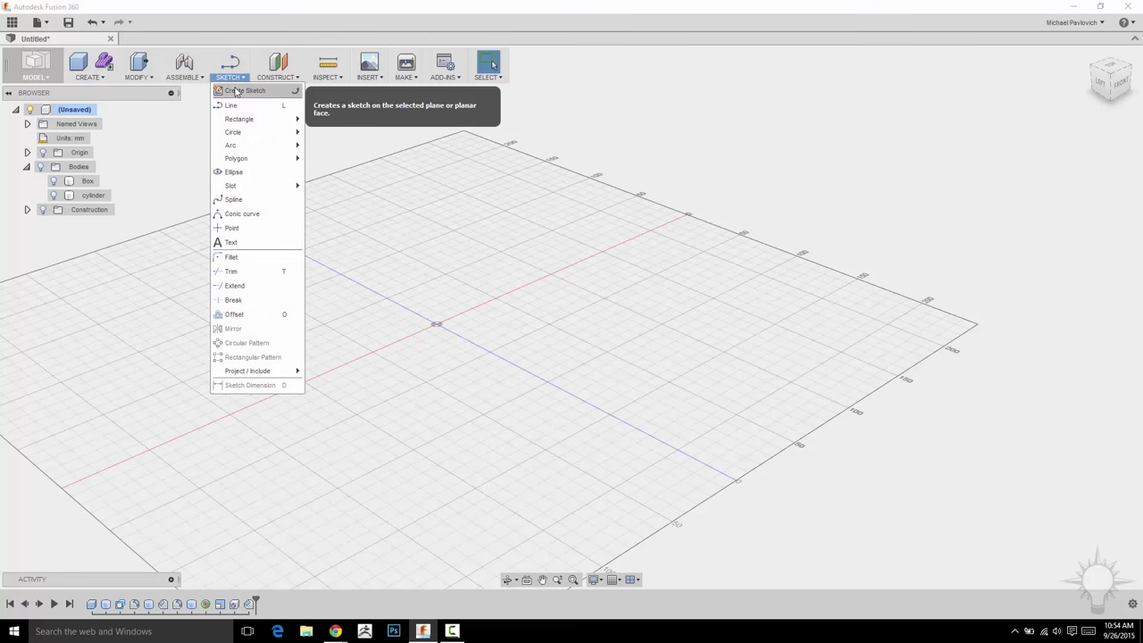
click(296, 92)
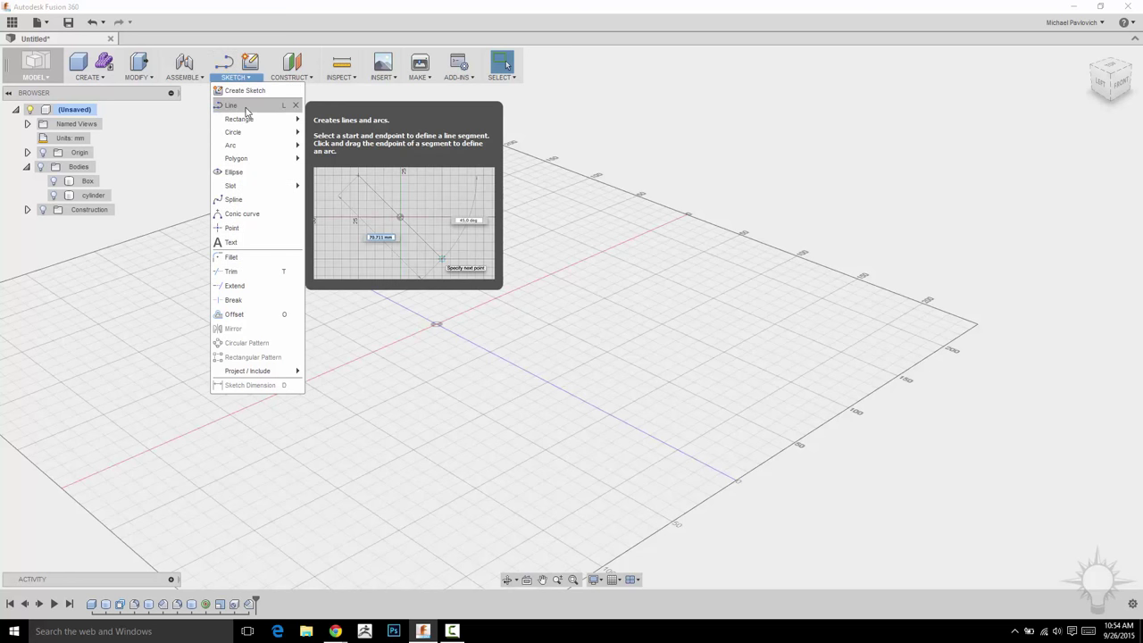
click(296, 106)
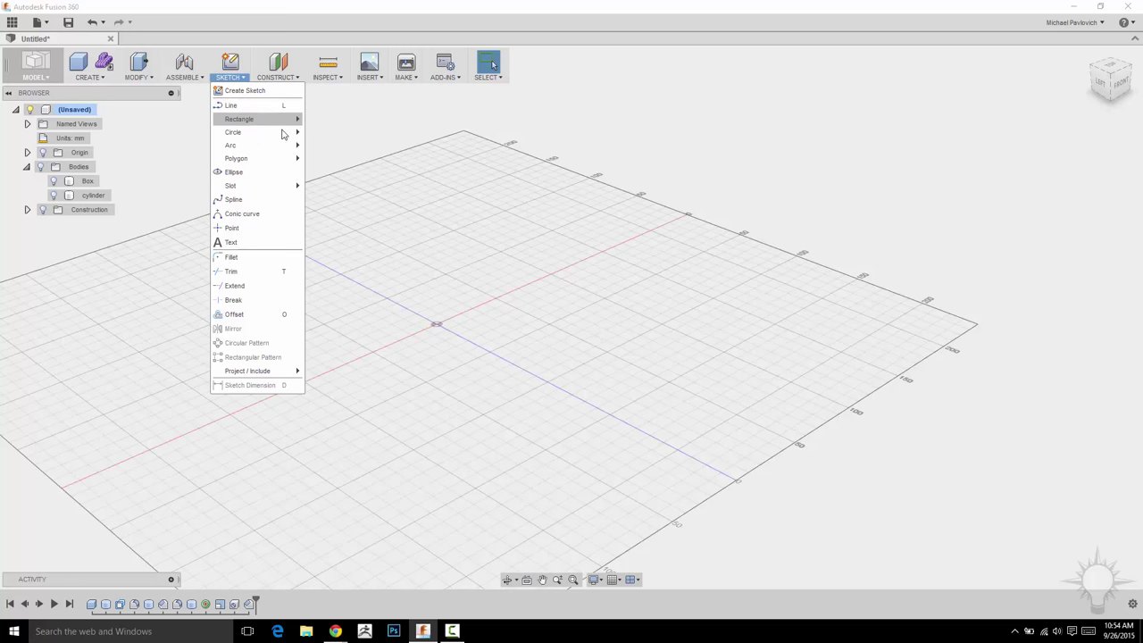
mouse_move(278, 148)
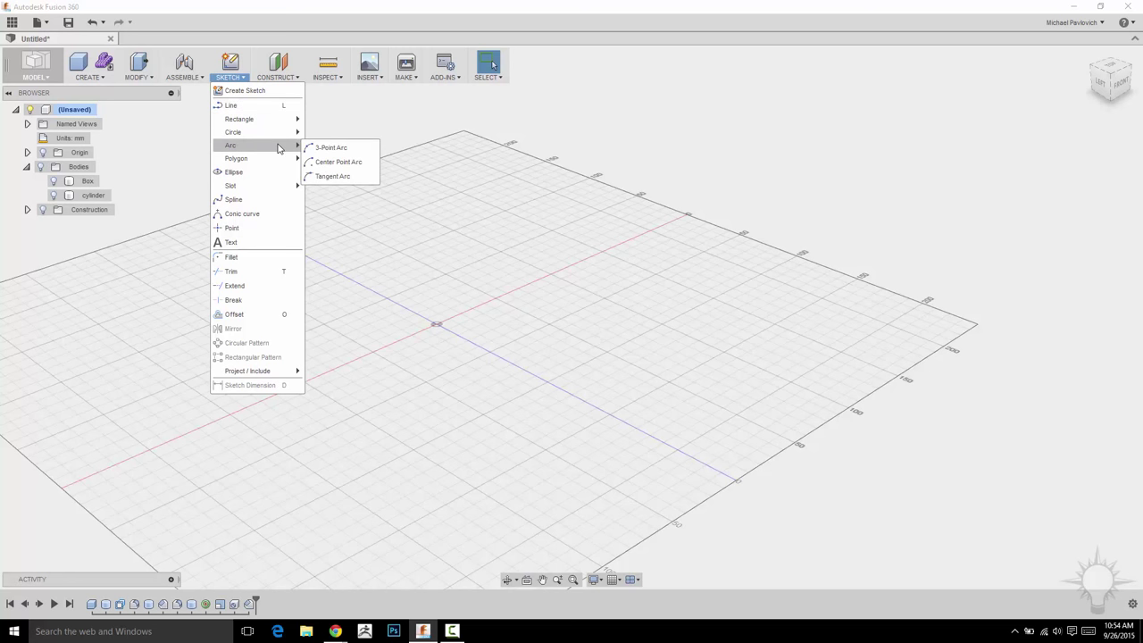
click(370, 149)
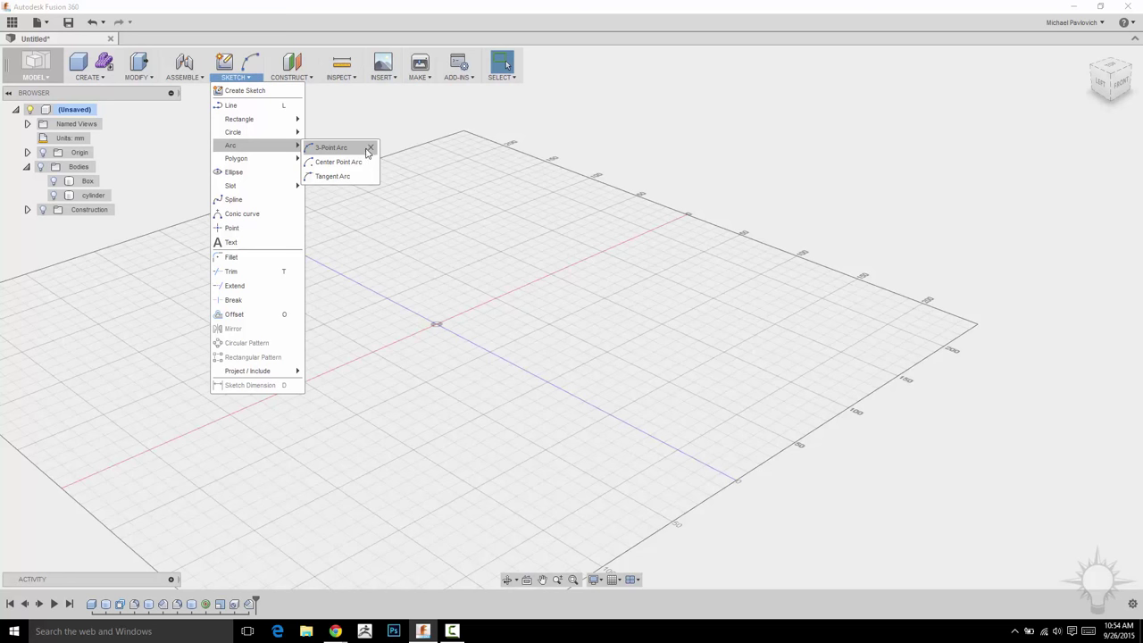
click(217, 81)
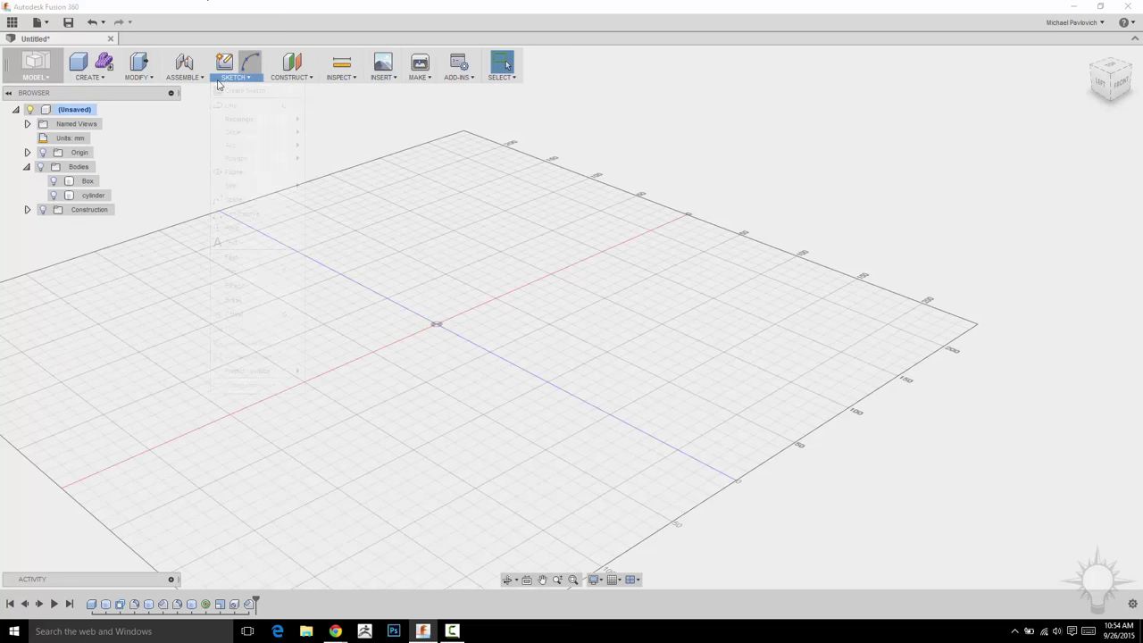
drag(226, 62, 241, 64)
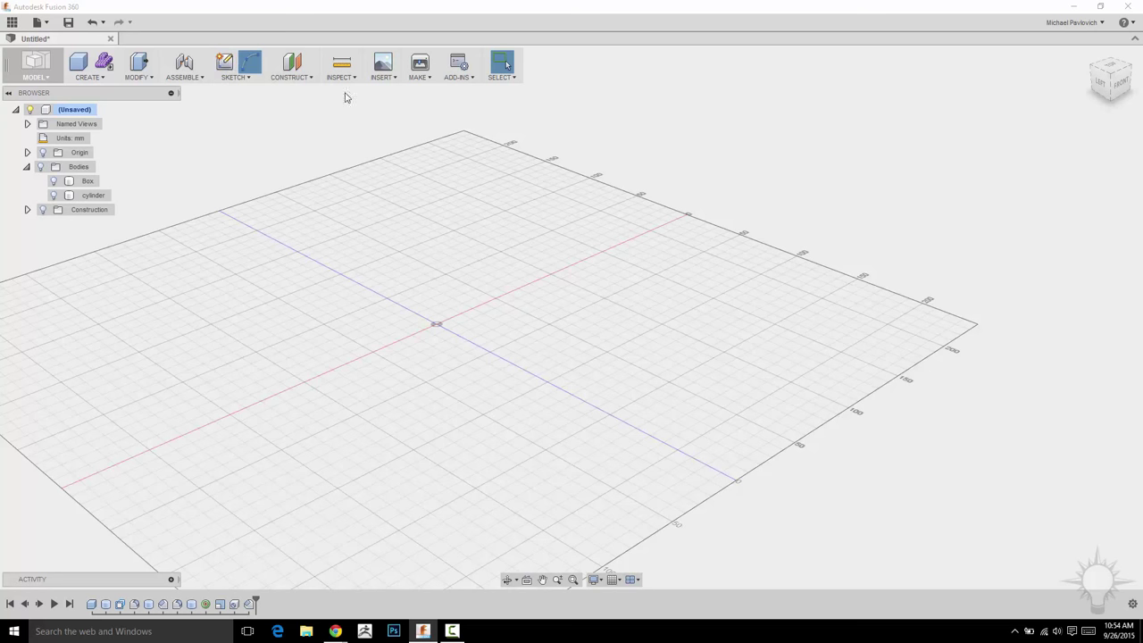
Start a new sketch on the horizontal origin plane, with the Bodies folder shown and the Box body hidden.
middle_drag(266, 127, 268, 156)
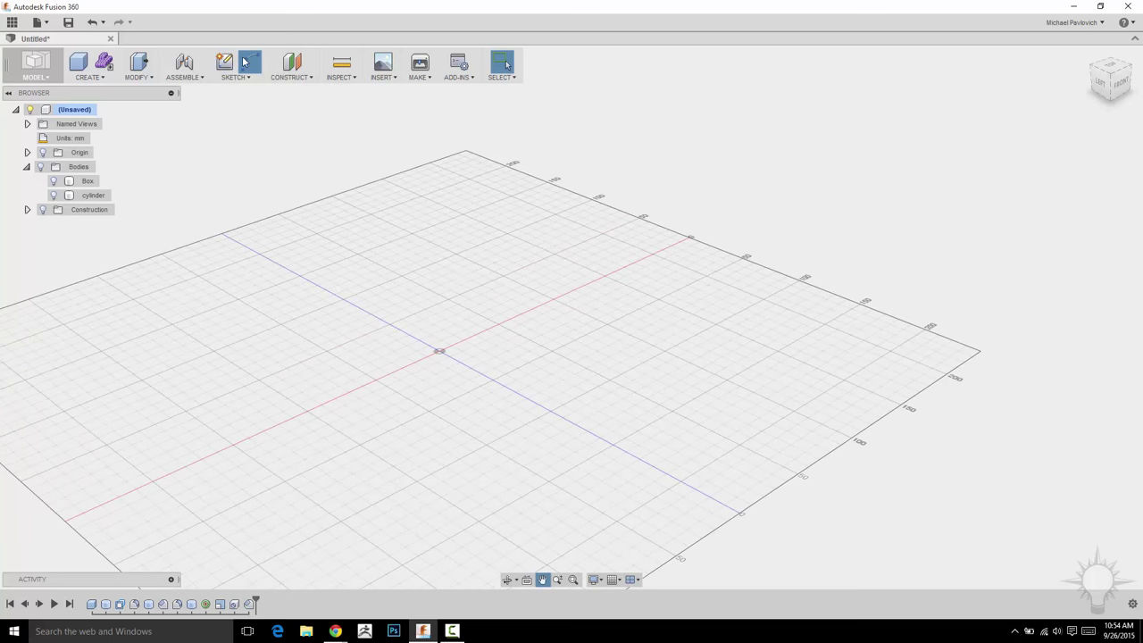
scroll(523, 197, down, 3)
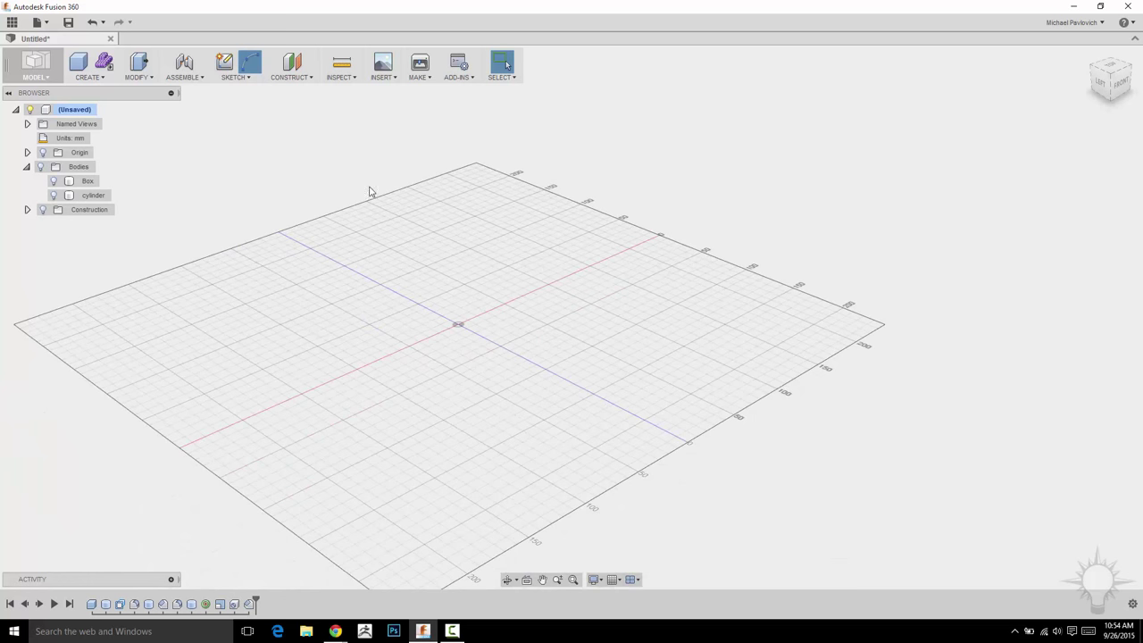
click(225, 63)
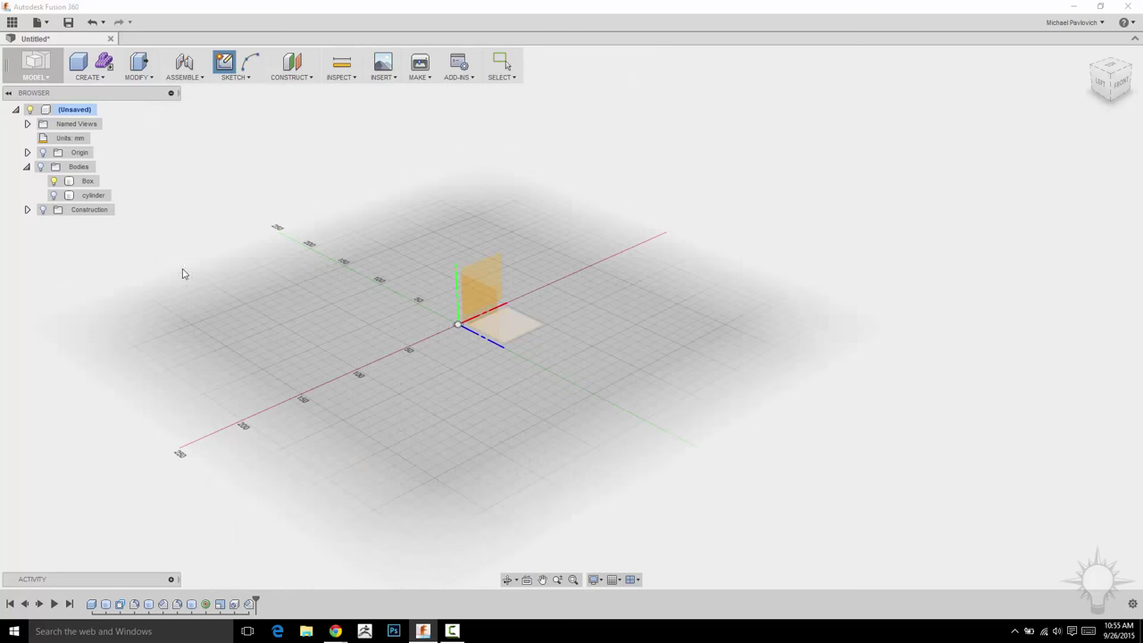
click(40, 167)
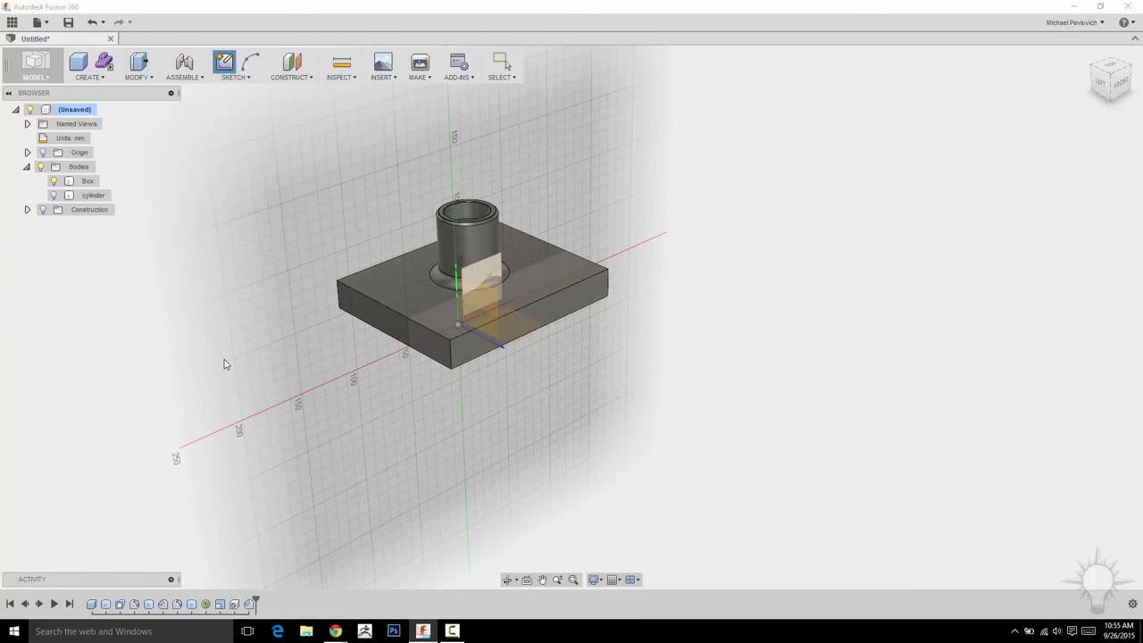
click(54, 181)
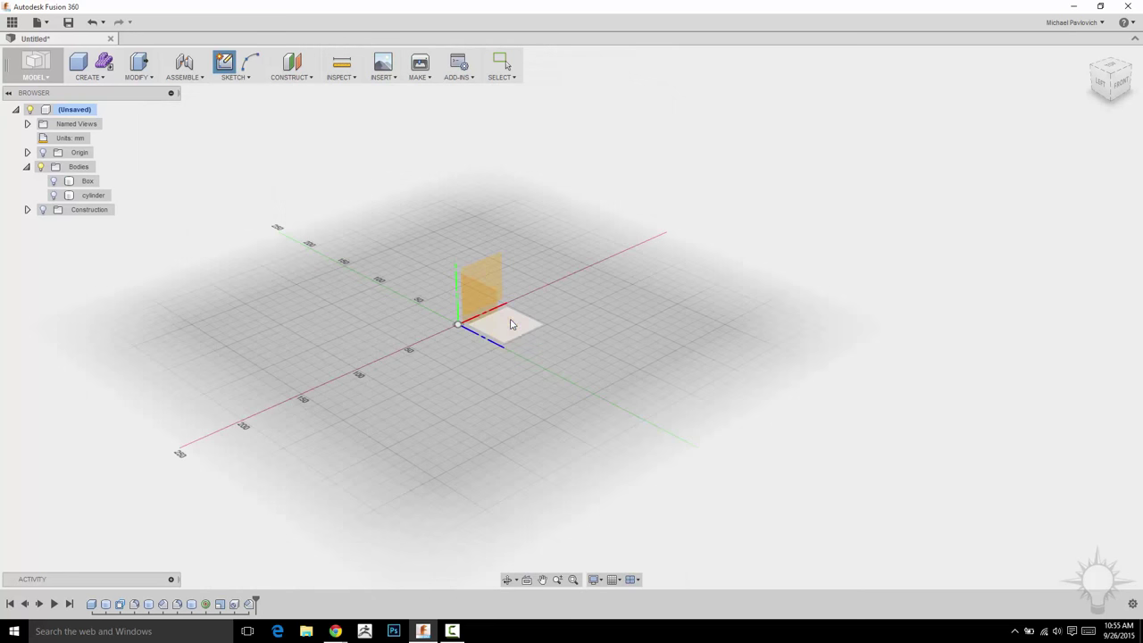
click(511, 324)
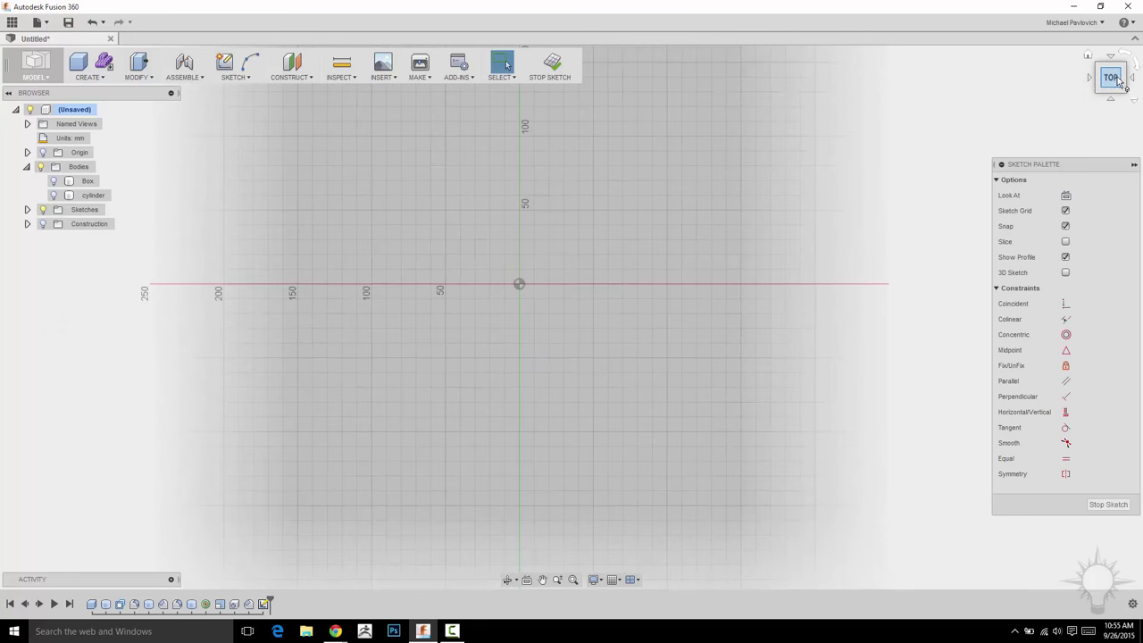
middle_drag(568, 214, 600, 205)
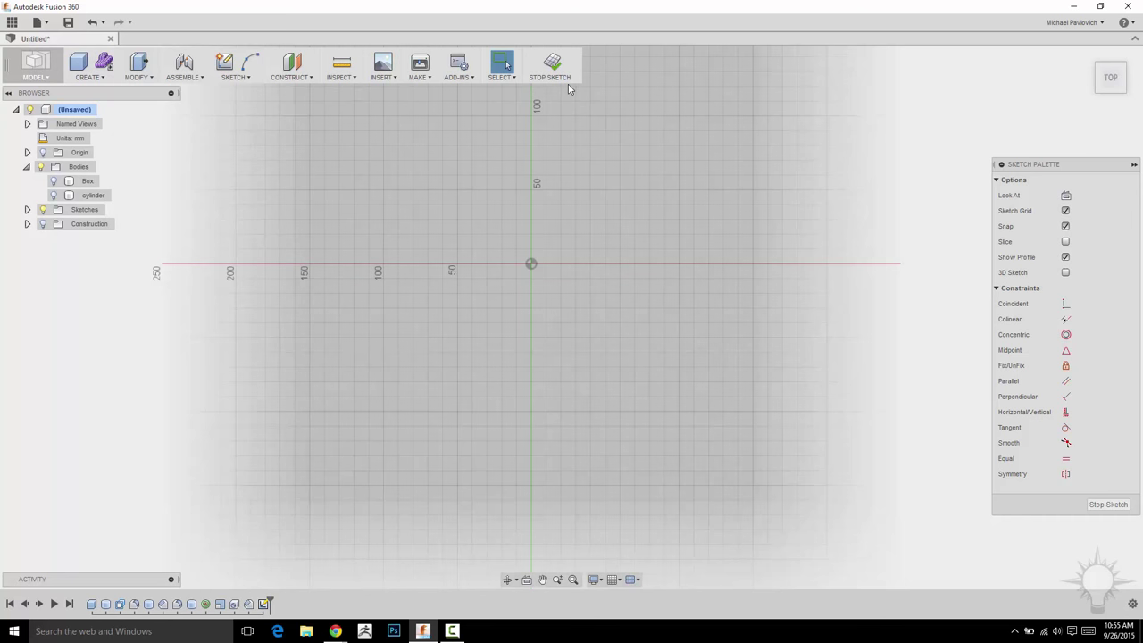
middle_drag(530, 235, 481, 334)
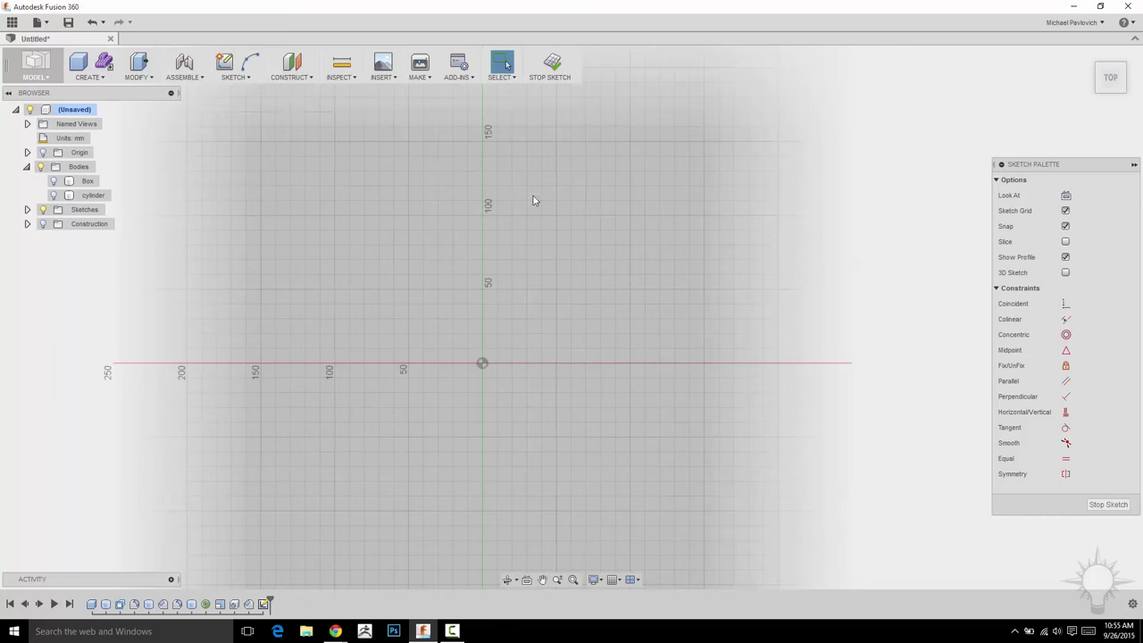
mouse_move(419, 197)
middle_down()
mouse_move(507, 198)
mouse_move(408, 162)
middle_up()
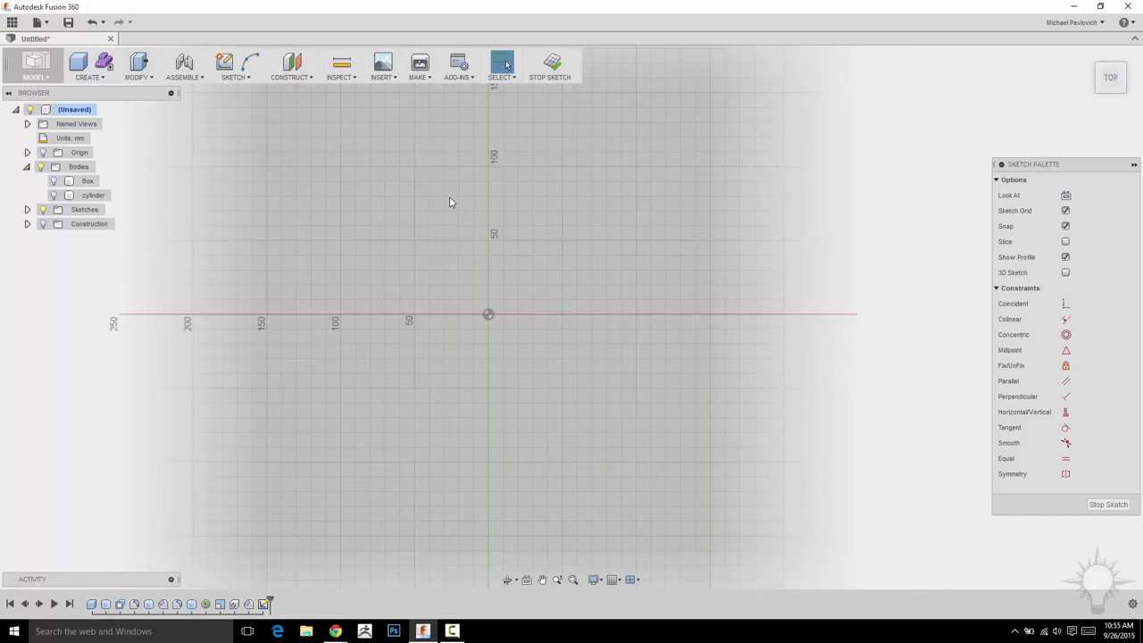
Start the Line command and check the grid and snap options.
click(237, 79)
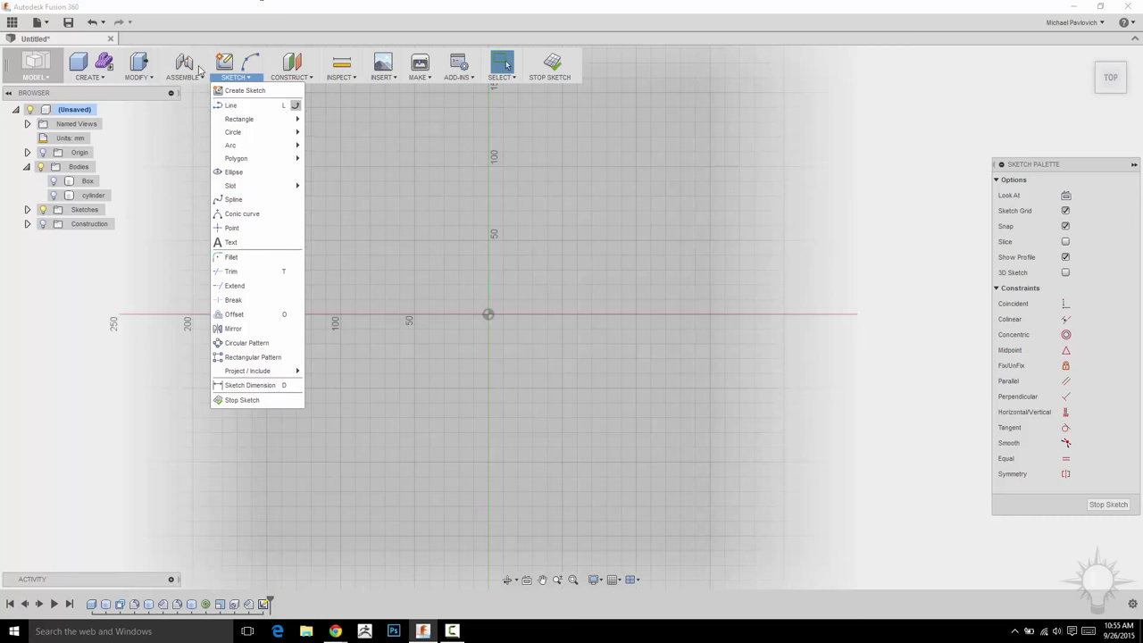
click(230, 105)
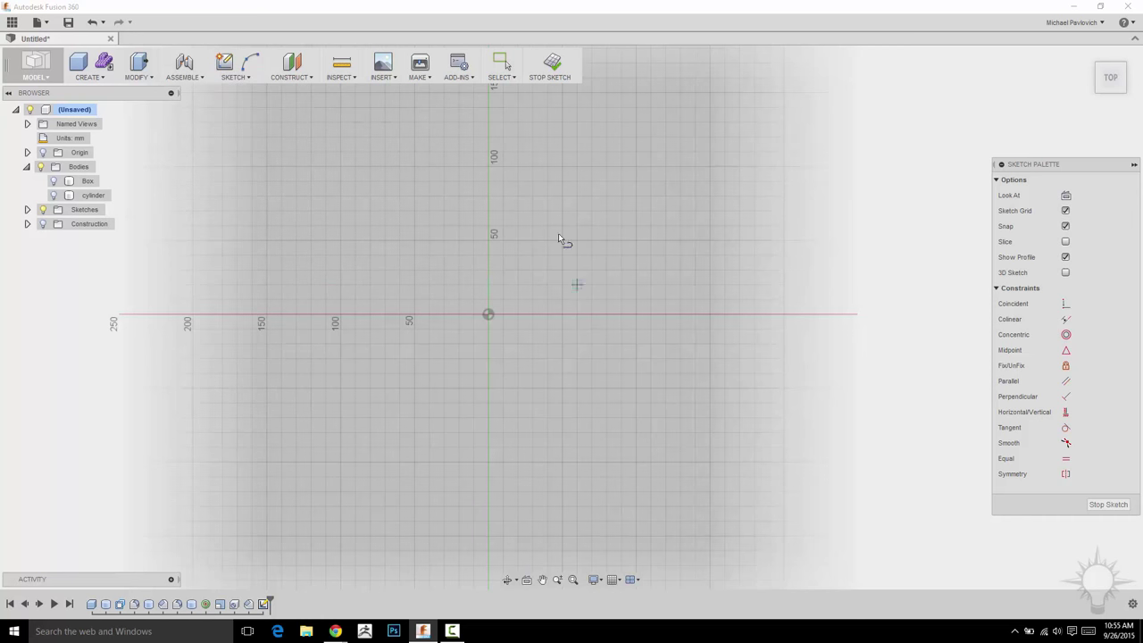
middle_drag(558, 233, 559, 301)
click(237, 77)
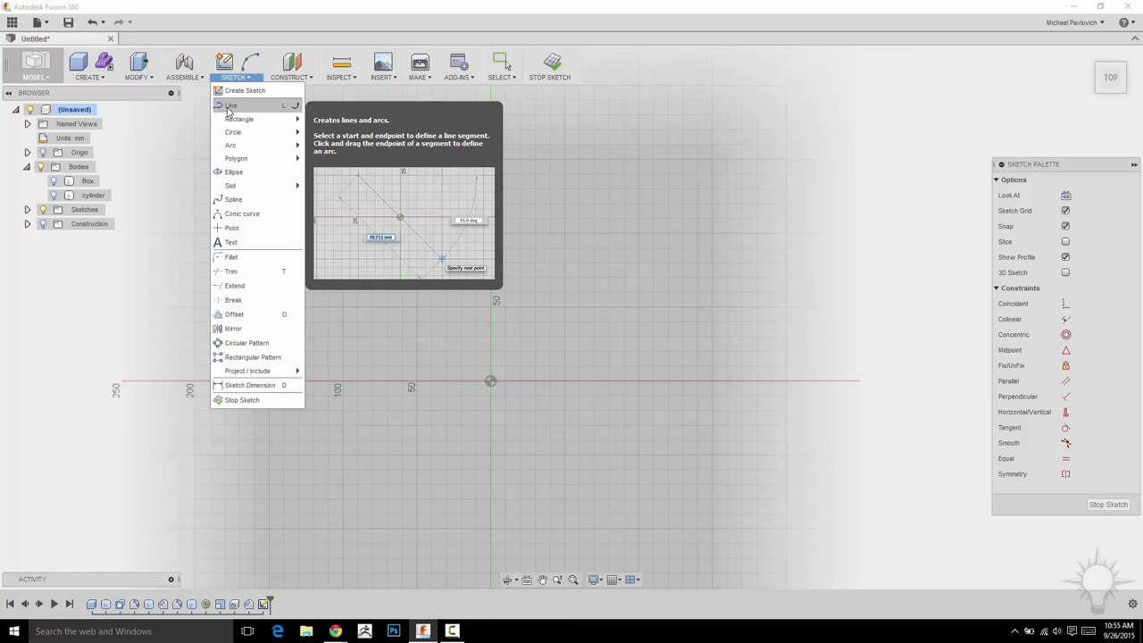
click(227, 108)
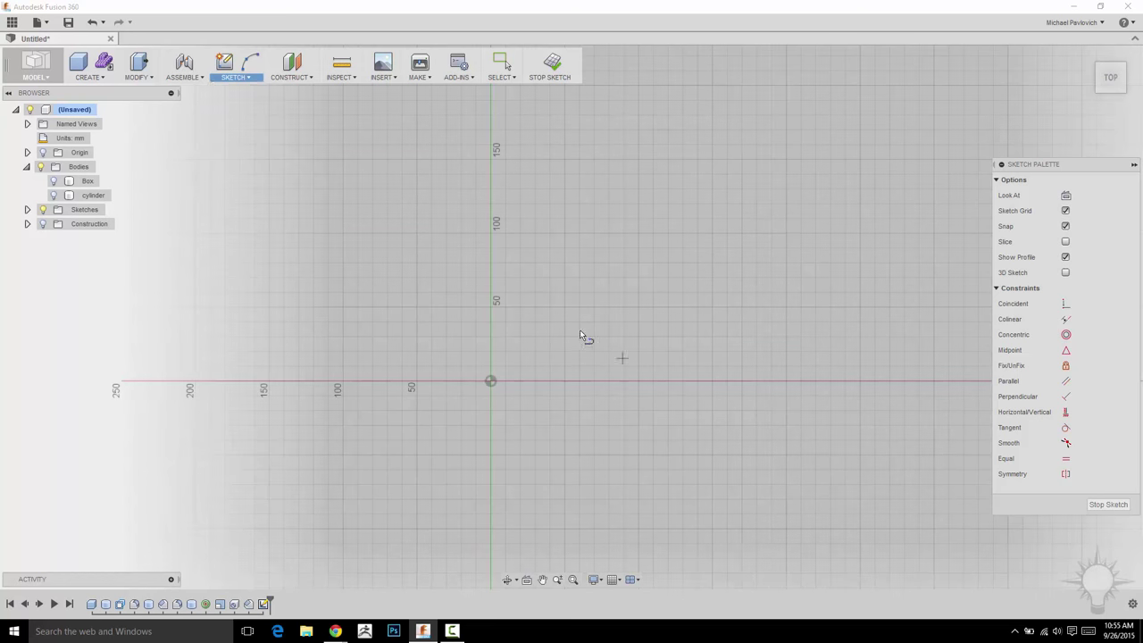
middle_drag(594, 330, 597, 288)
middle_drag(599, 247, 591, 291)
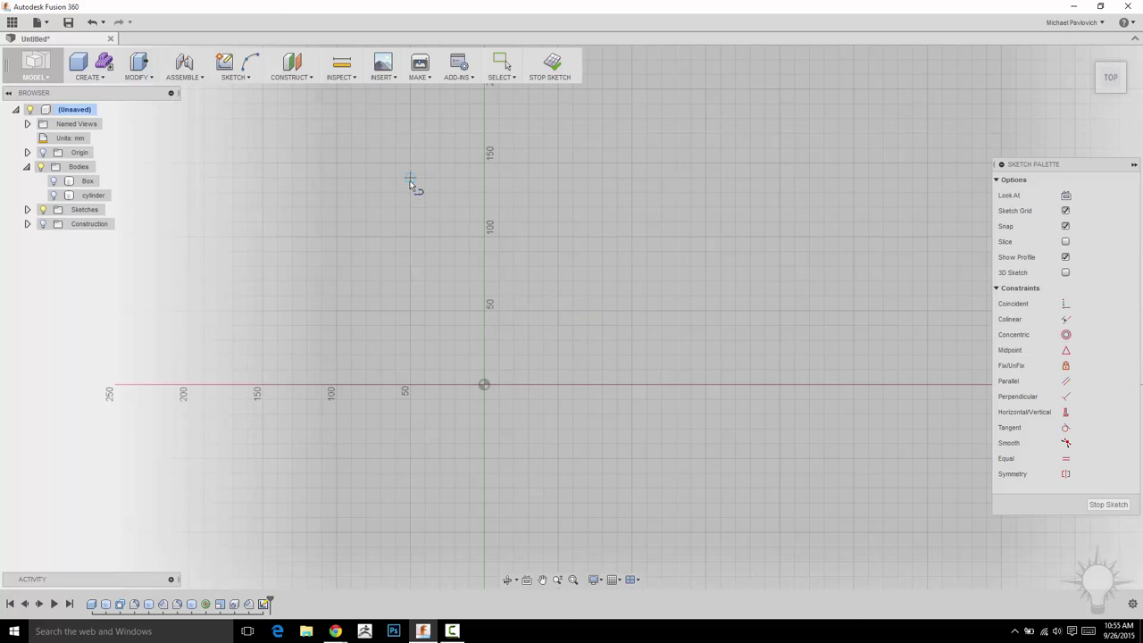
click(614, 582)
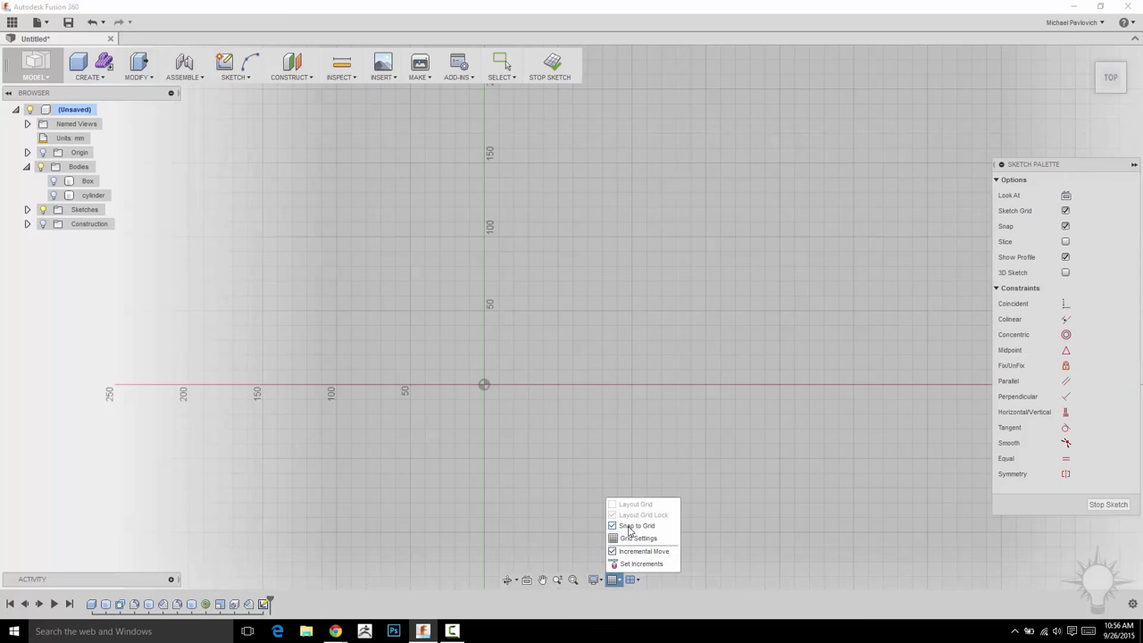
mouse_move(410, 298)
middle_down()
mouse_move(427, 334)
mouse_move(418, 330)
middle_up()
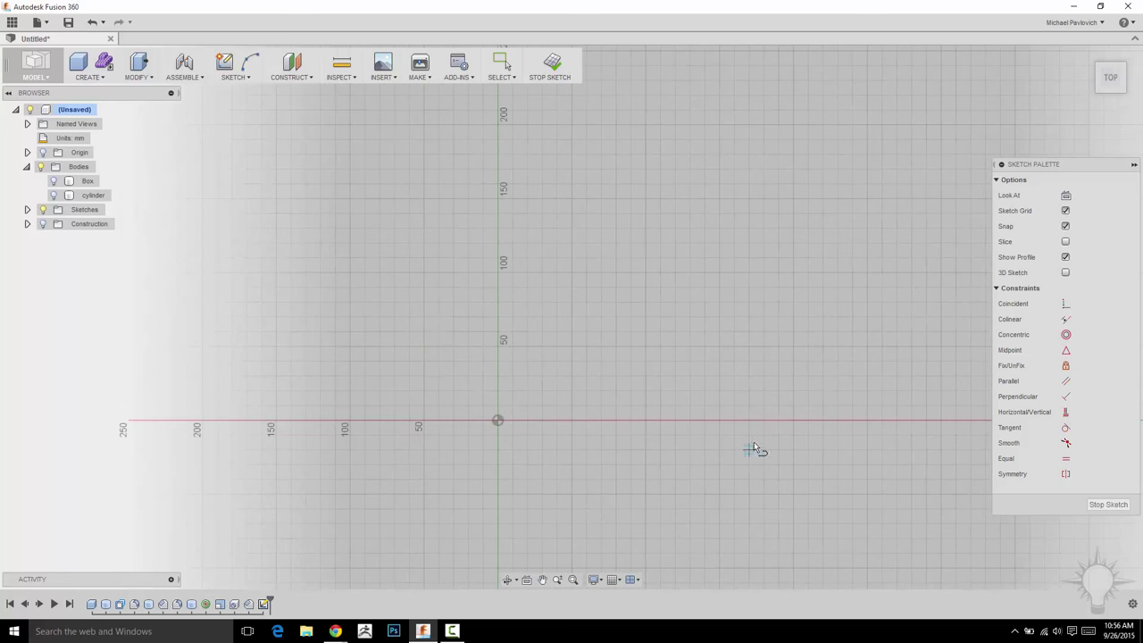
Draw a vertical line 130+50 mm long at 90 degrees, starting 50 mm left of and 150 mm above the origin, and undo it.
click(424, 197)
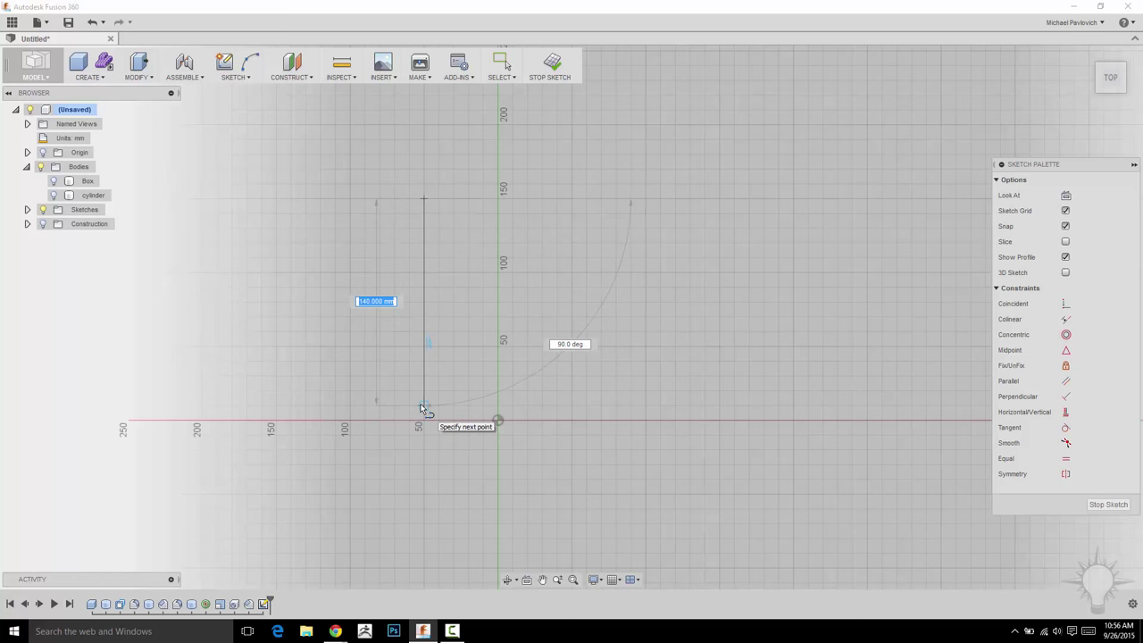
text(130)
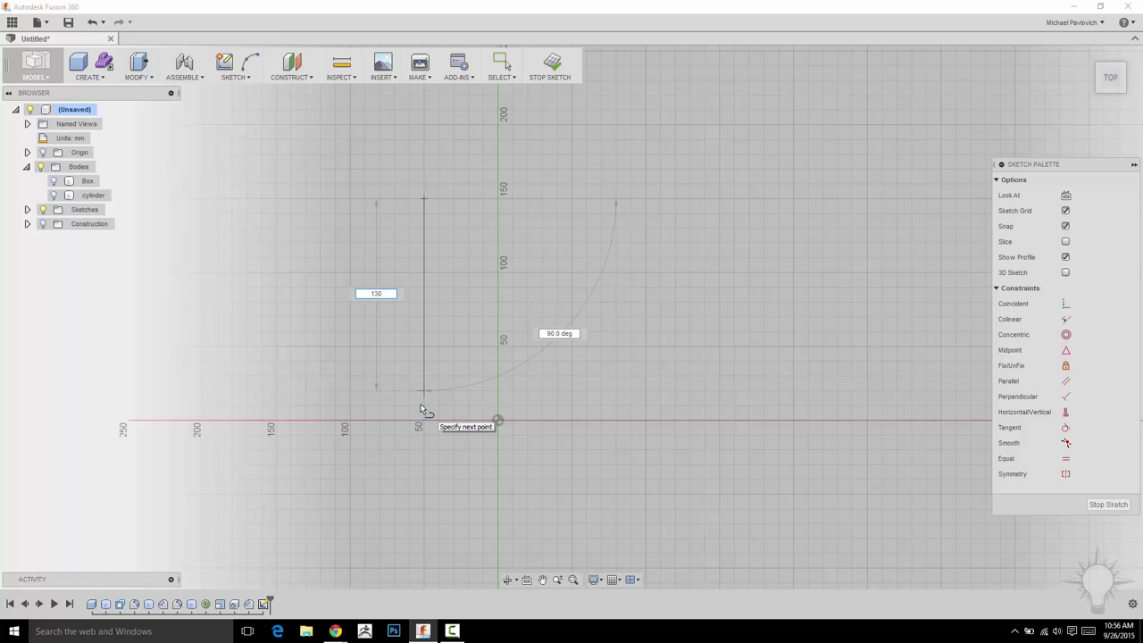
text(_50)
key(BackSpace)
key(BackSpace)
key(Tab)
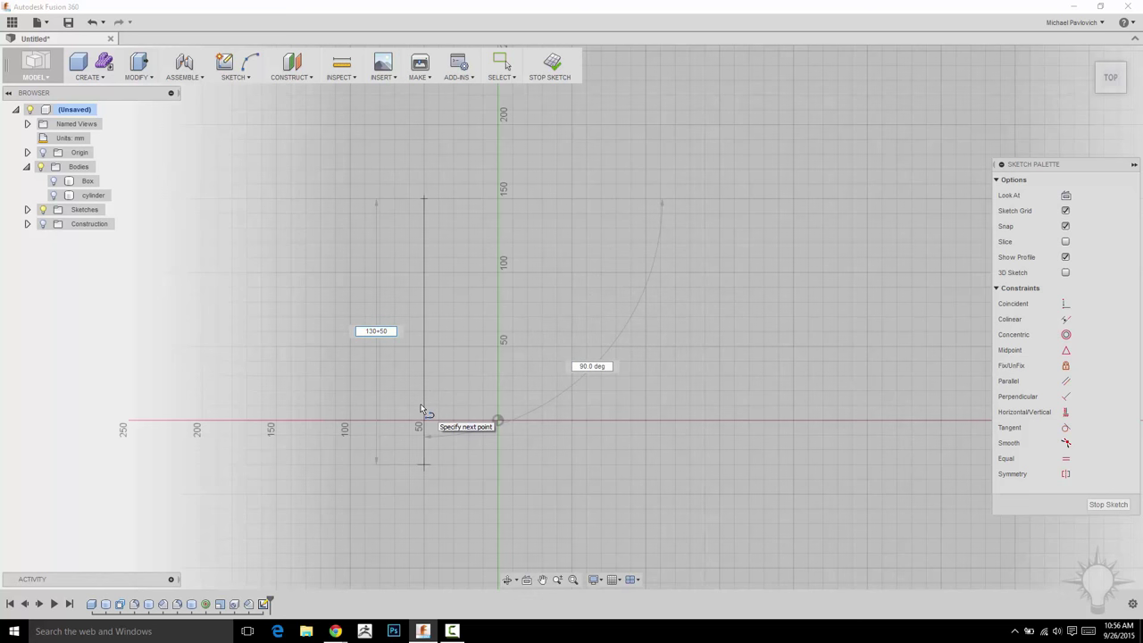
key(Tab)
key(Tab)
key(Return)
key(Escape)
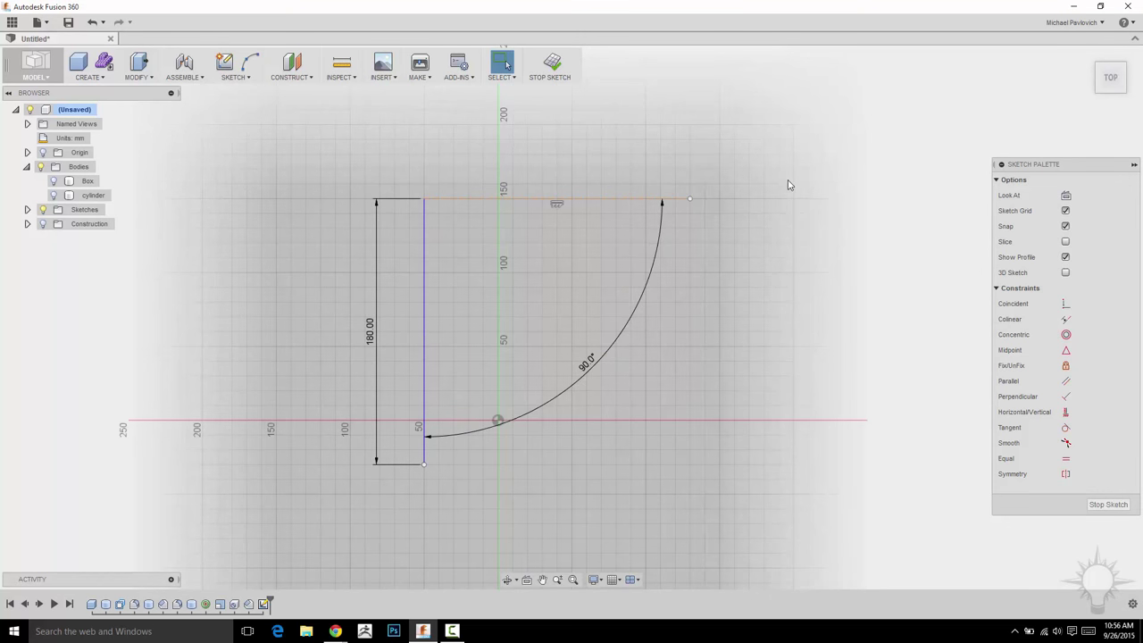
key(ctrl+z)
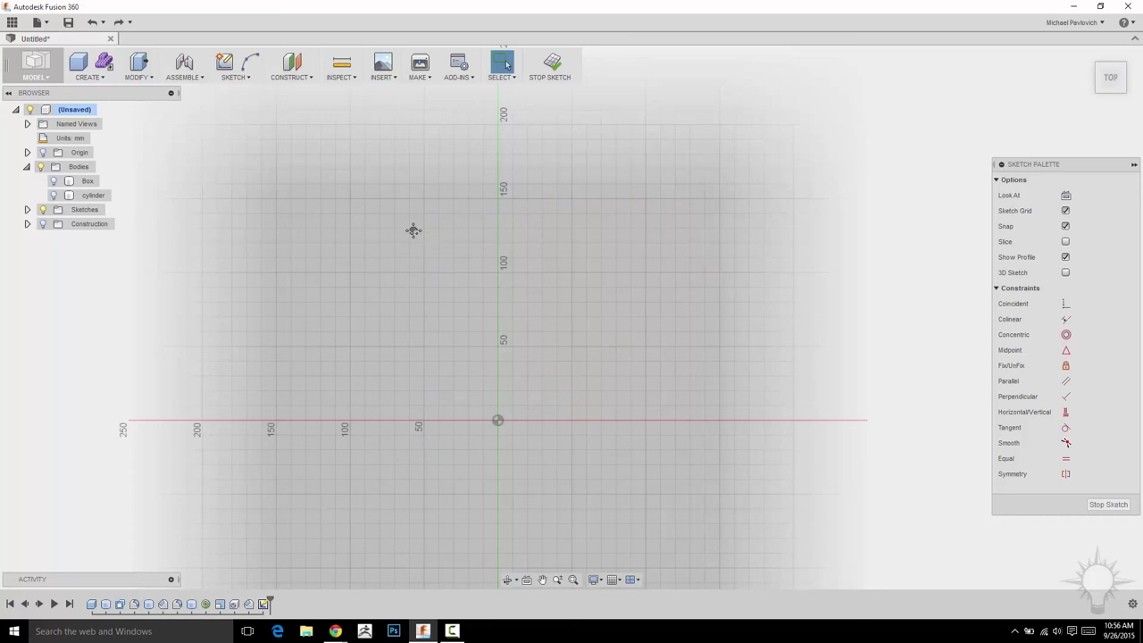
Draw a closed 150 mm square from four lines, with its base on the horizontal axis from 50 mm left to 100 mm right of the origin.
middle_drag(437, 241, 413, 231)
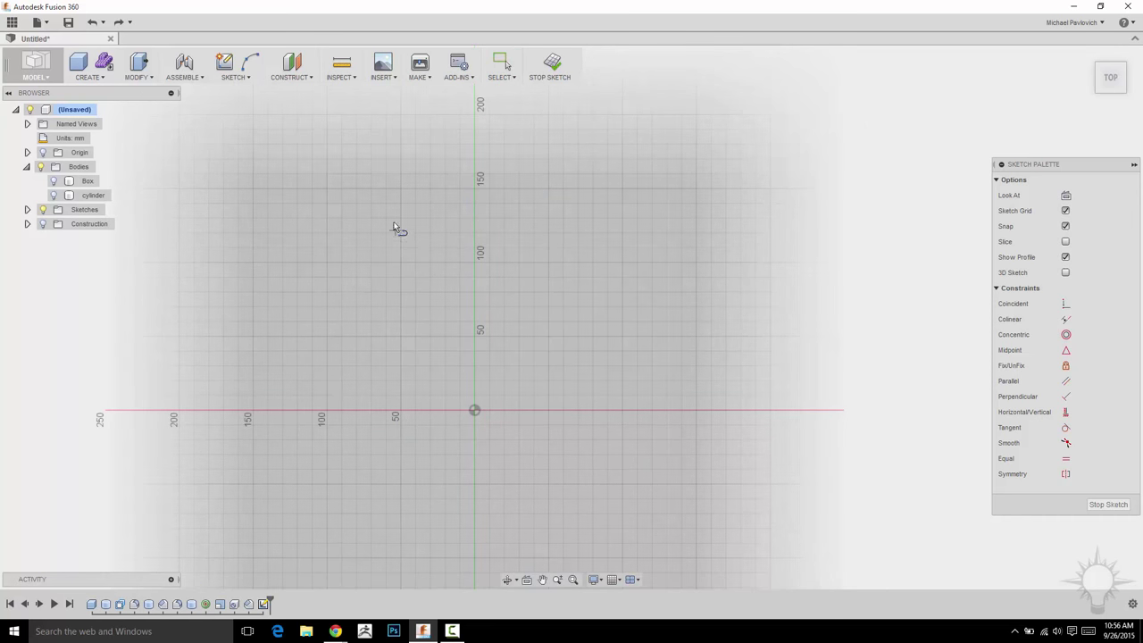
click(401, 189)
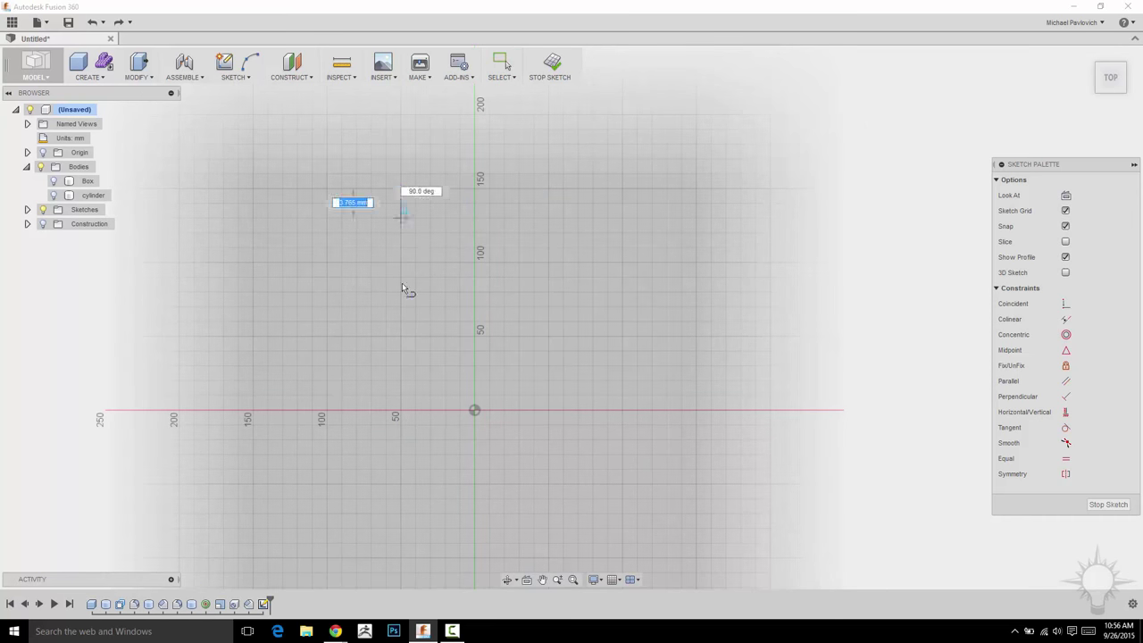
click(401, 410)
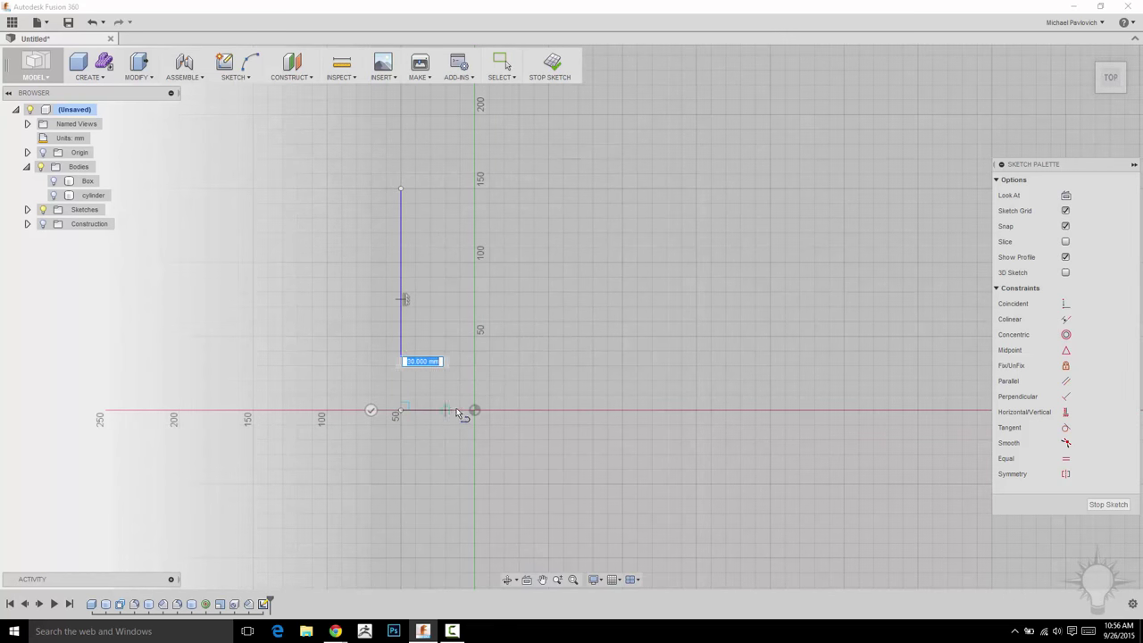
click(622, 410)
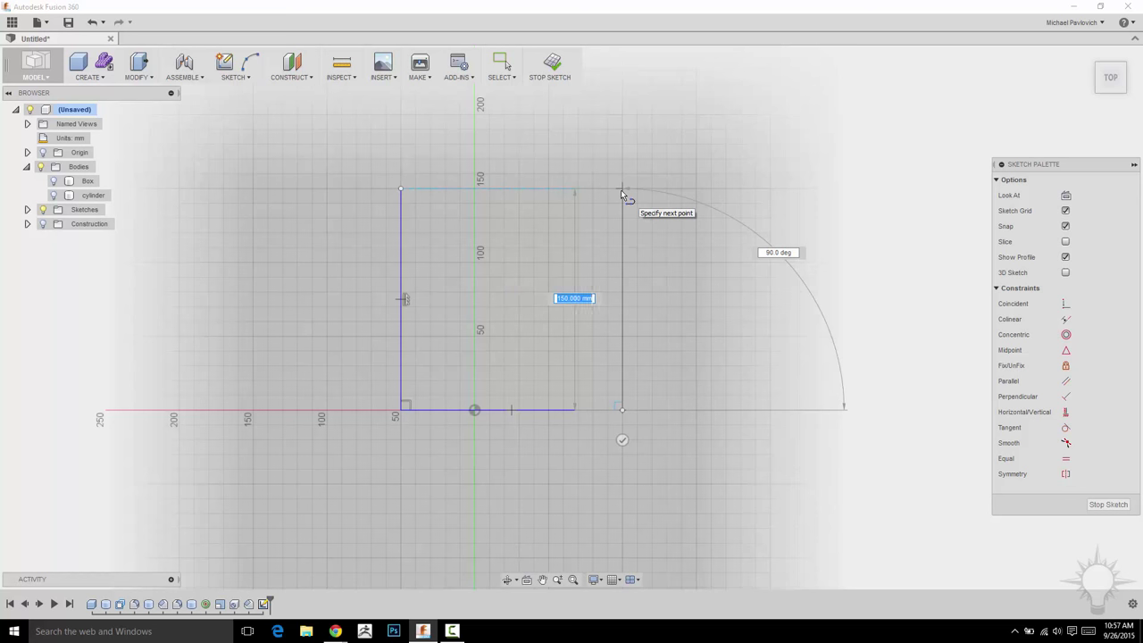
click(621, 189)
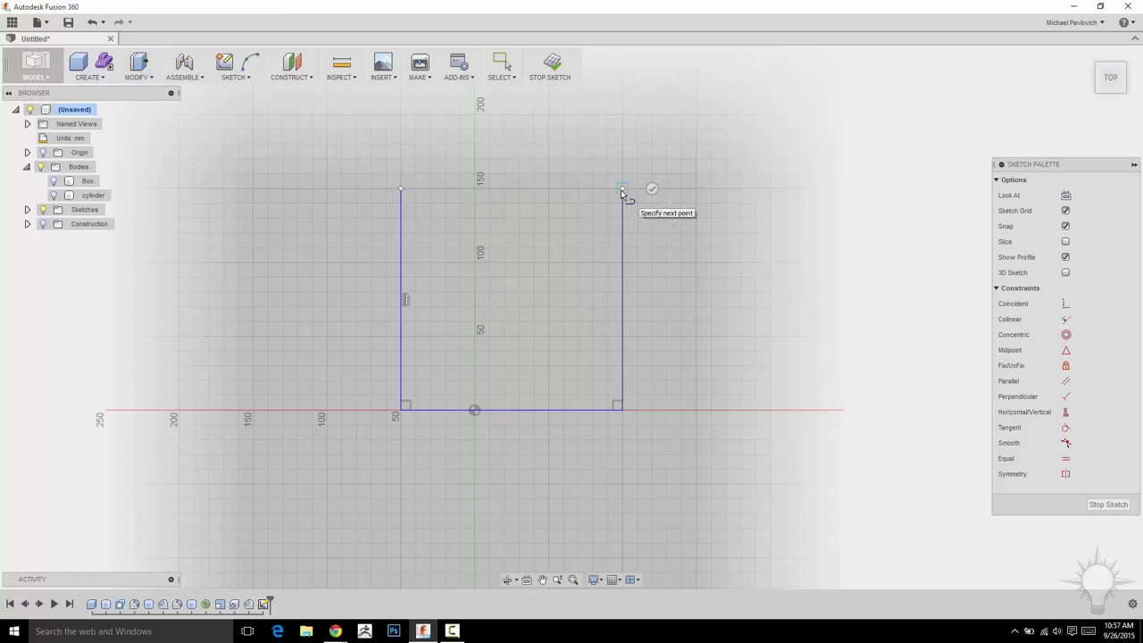
click(401, 188)
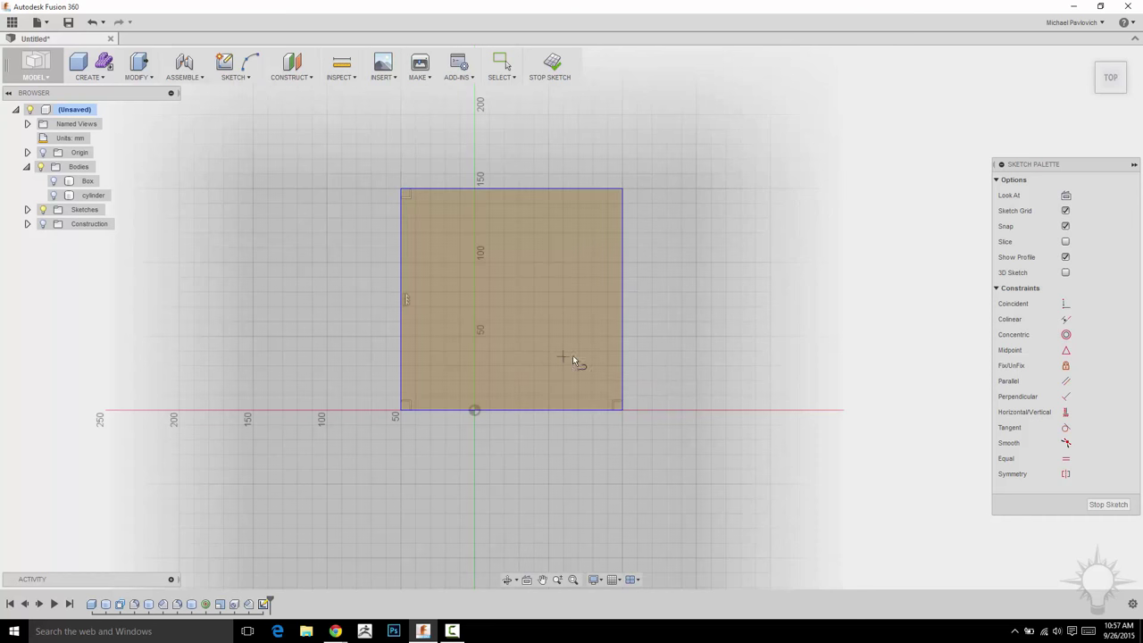
Draw a 3-point arc between the square's upper-right and lower-right corners, bulging outward about 50 mm.
middle_drag(714, 228, 593, 276)
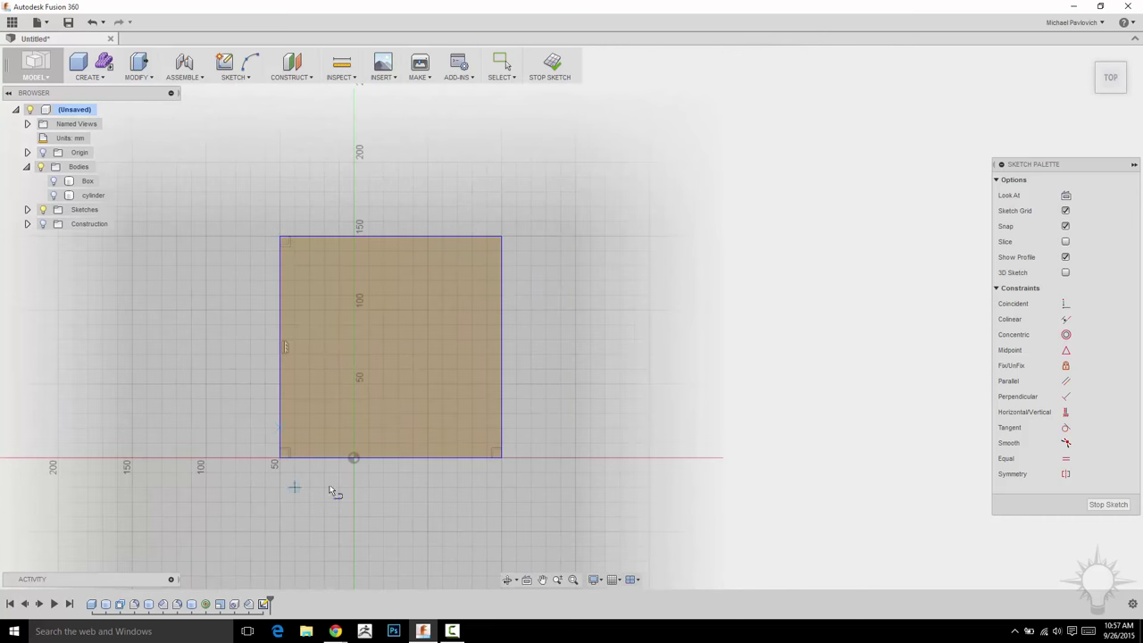
middle_drag(598, 363, 634, 319)
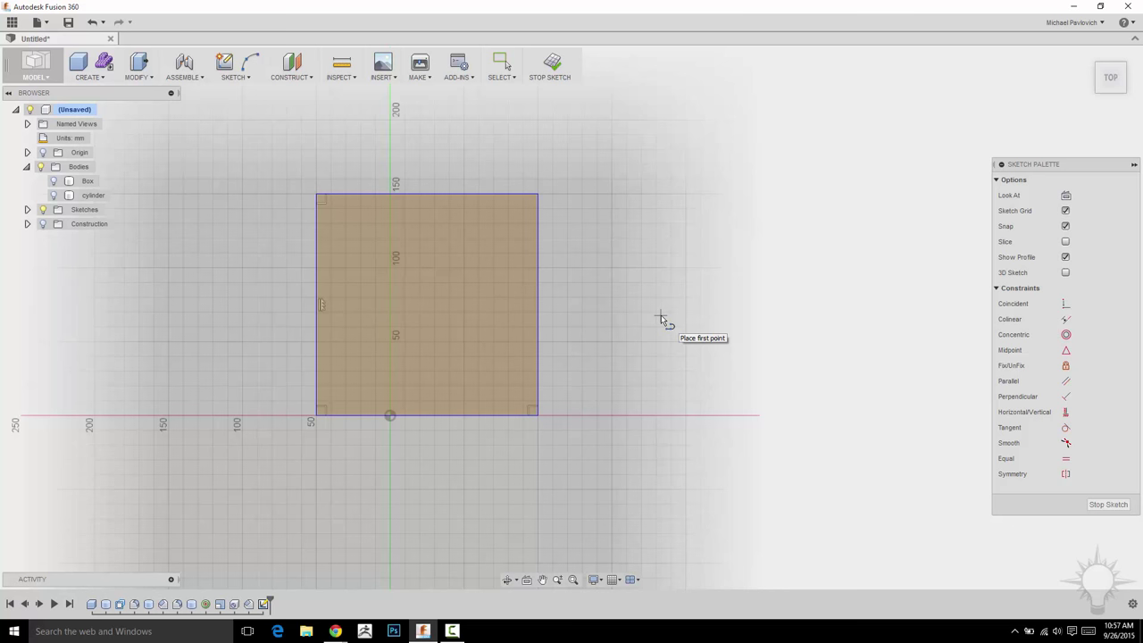
middle_drag(650, 237, 487, 259)
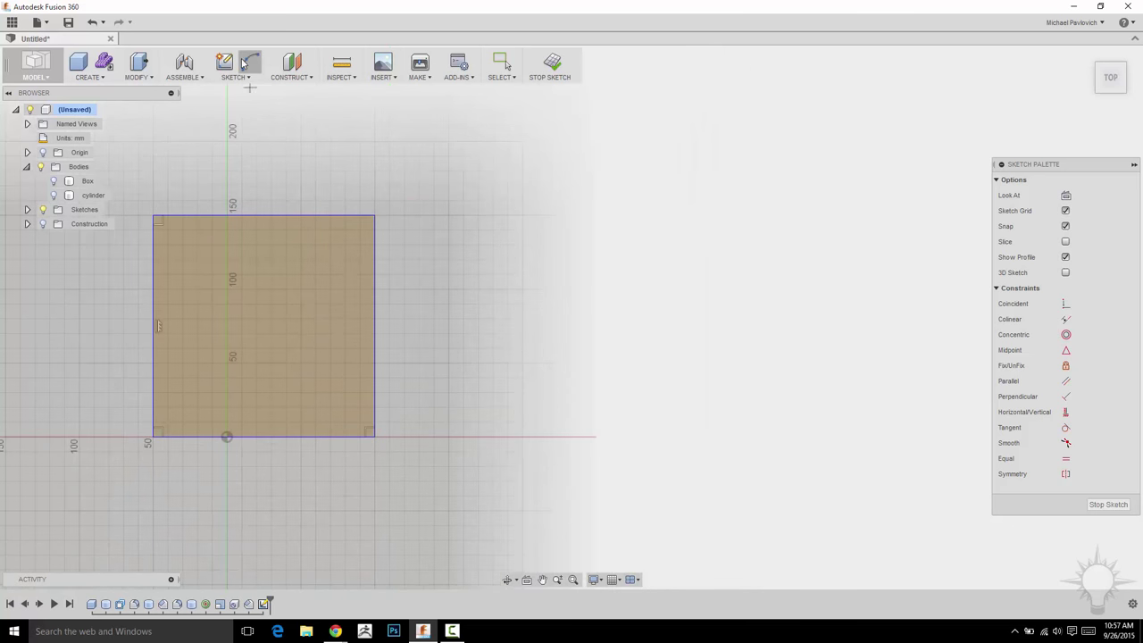
click(246, 62)
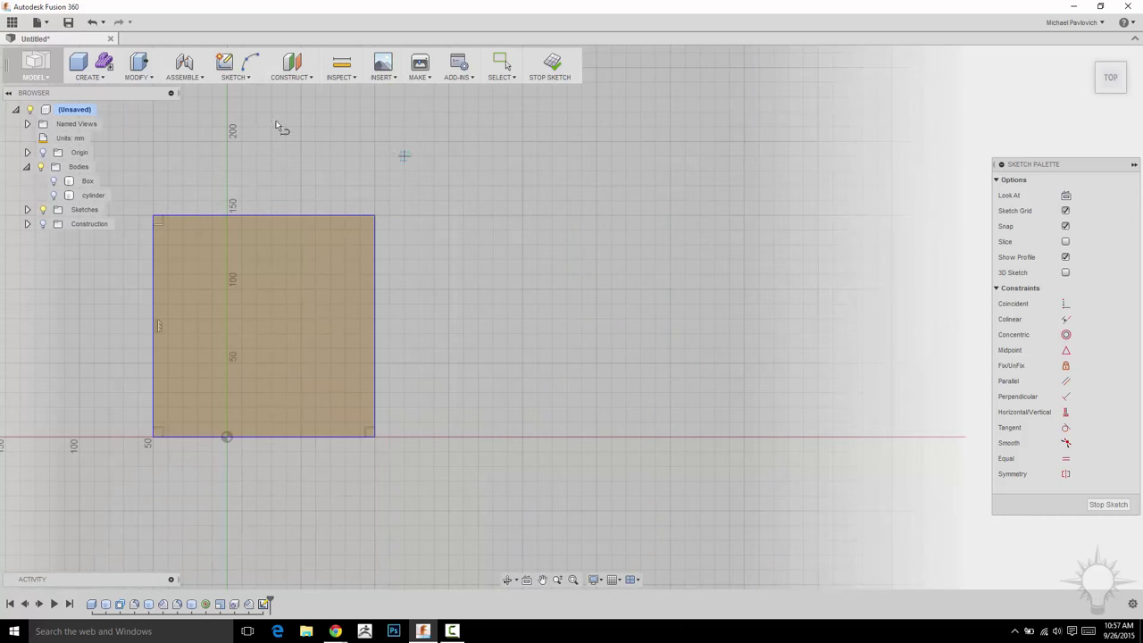
click(250, 62)
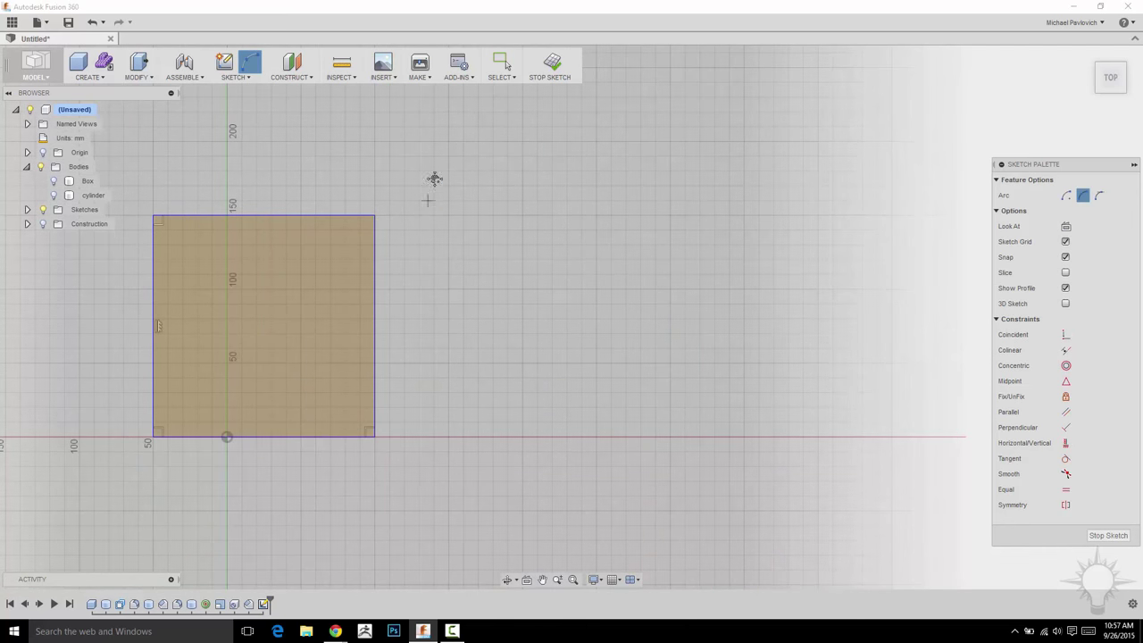
middle_drag(434, 178, 442, 161)
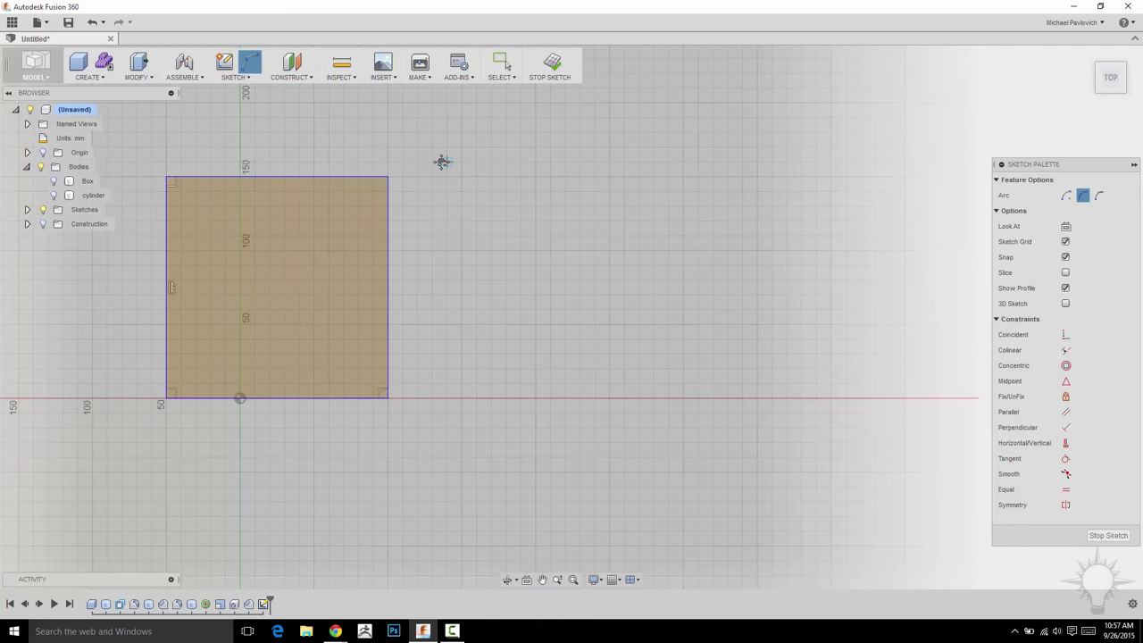
click(389, 177)
click(386, 398)
click(549, 295)
click(465, 291)
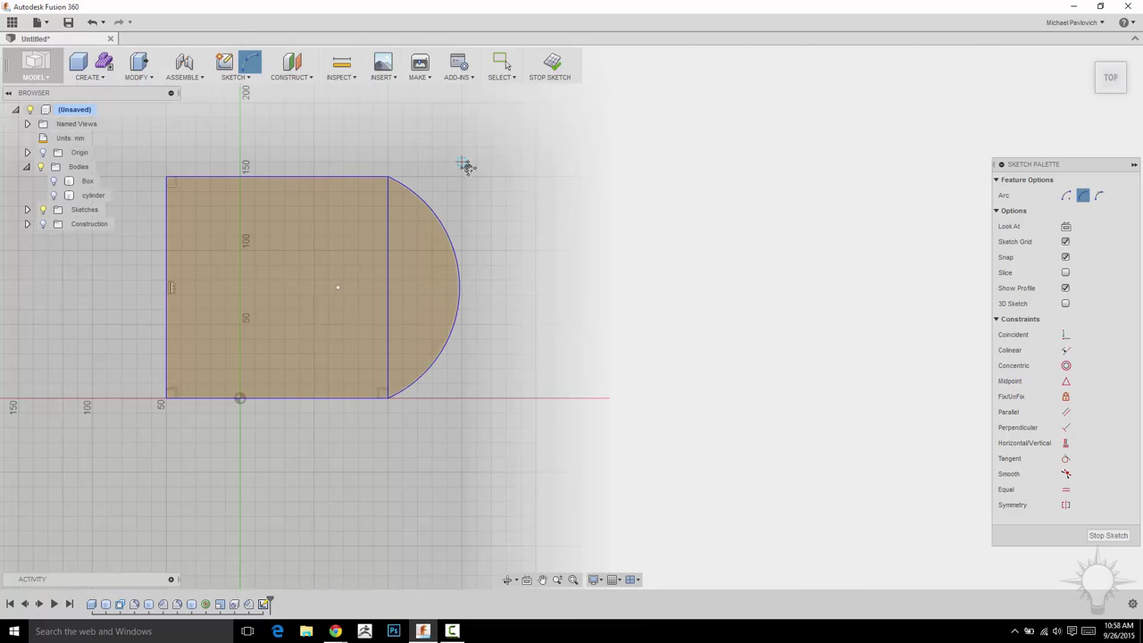
Trim away the square's left edge and undo the trim.
middle_drag(467, 167, 494, 181)
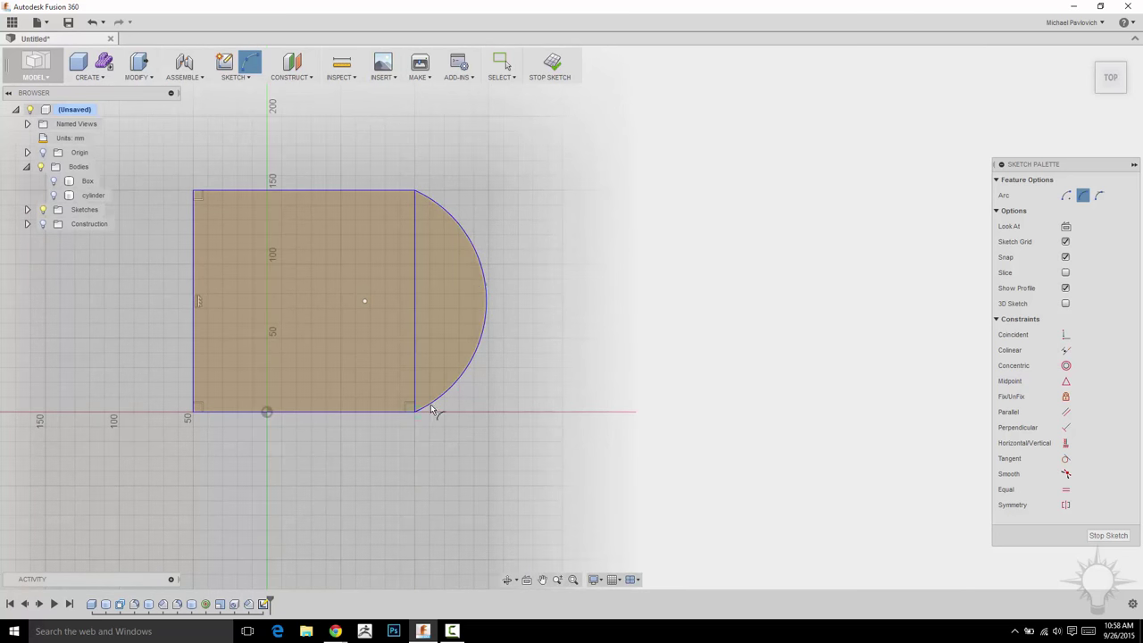
middle_drag(450, 146, 505, 160)
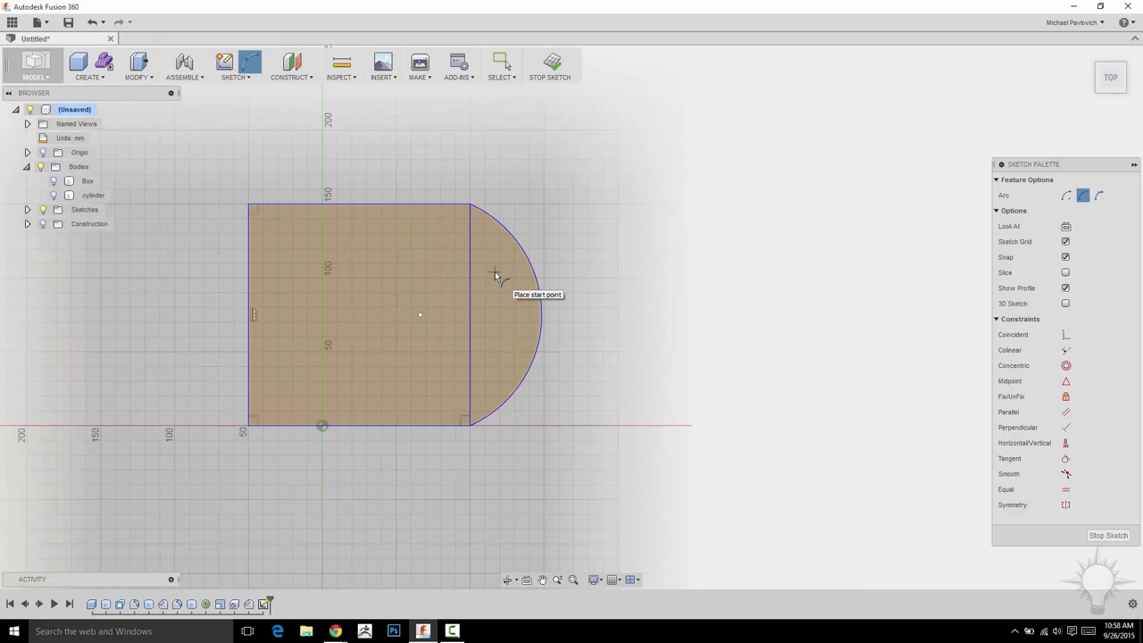
click(237, 75)
click(233, 271)
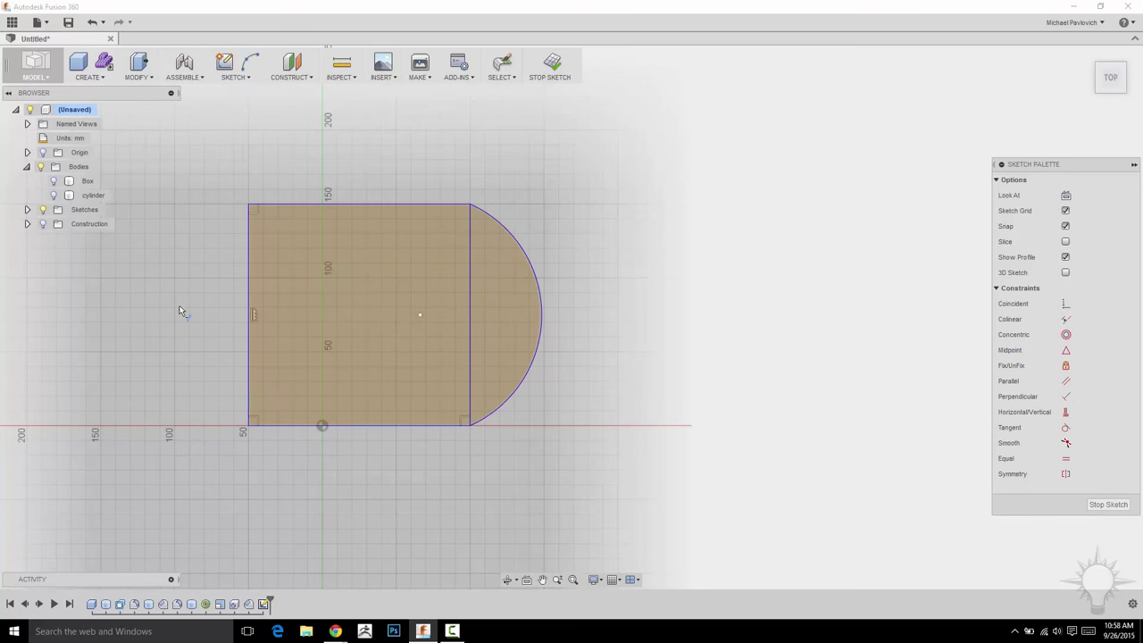
click(249, 241)
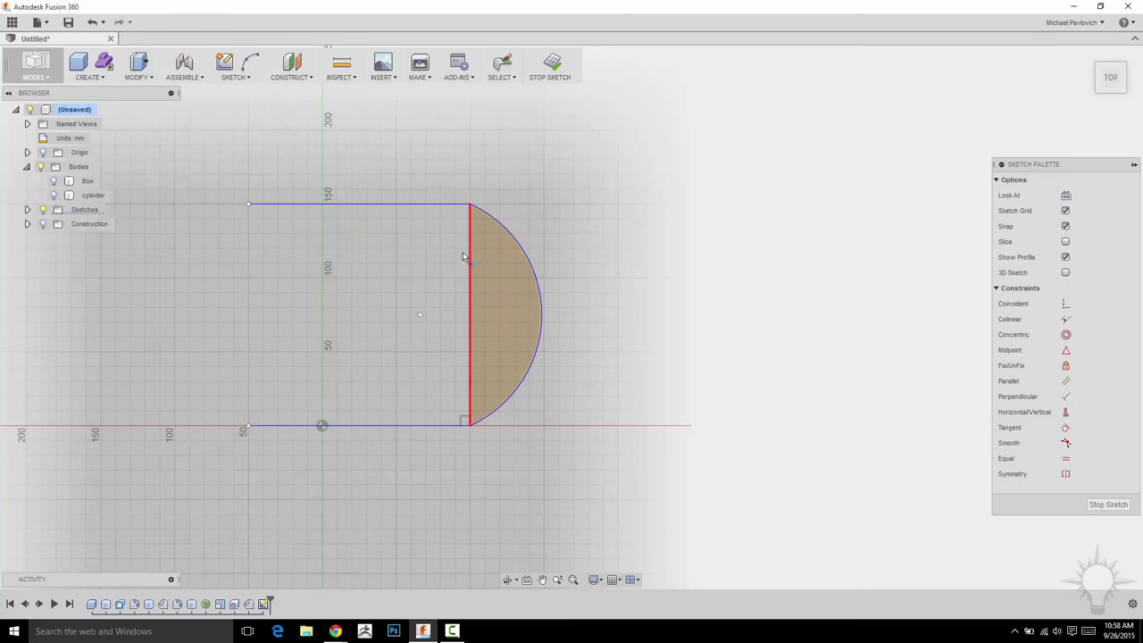
key(Escape)
key(ctrl+z)
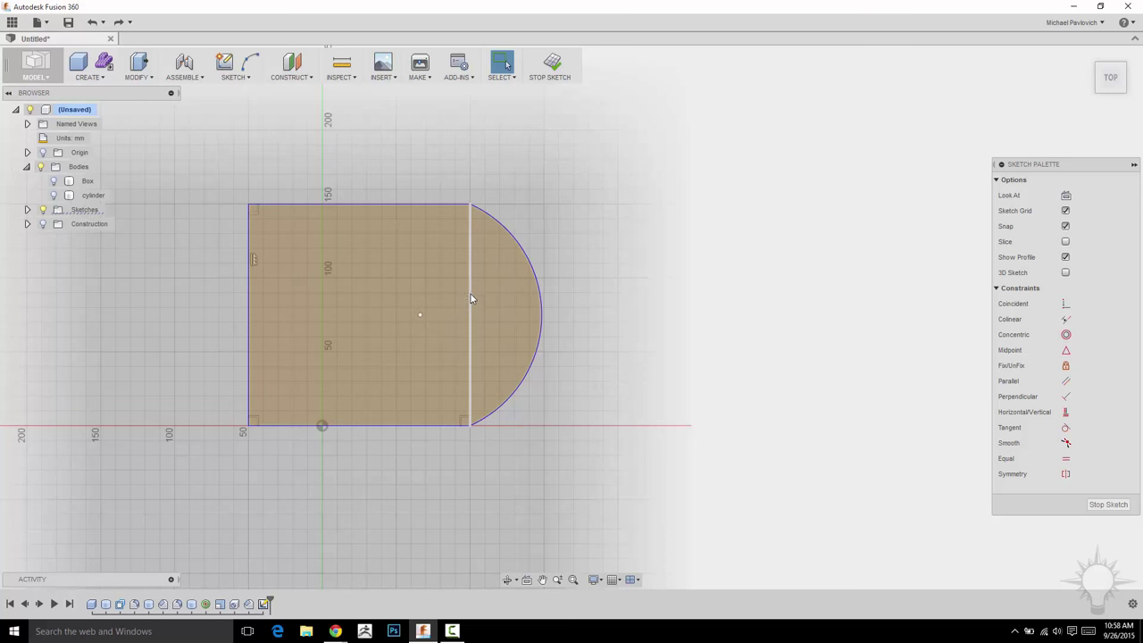
Remove the vertical line that divides the square from the arc.
click(470, 248)
key(Delete)
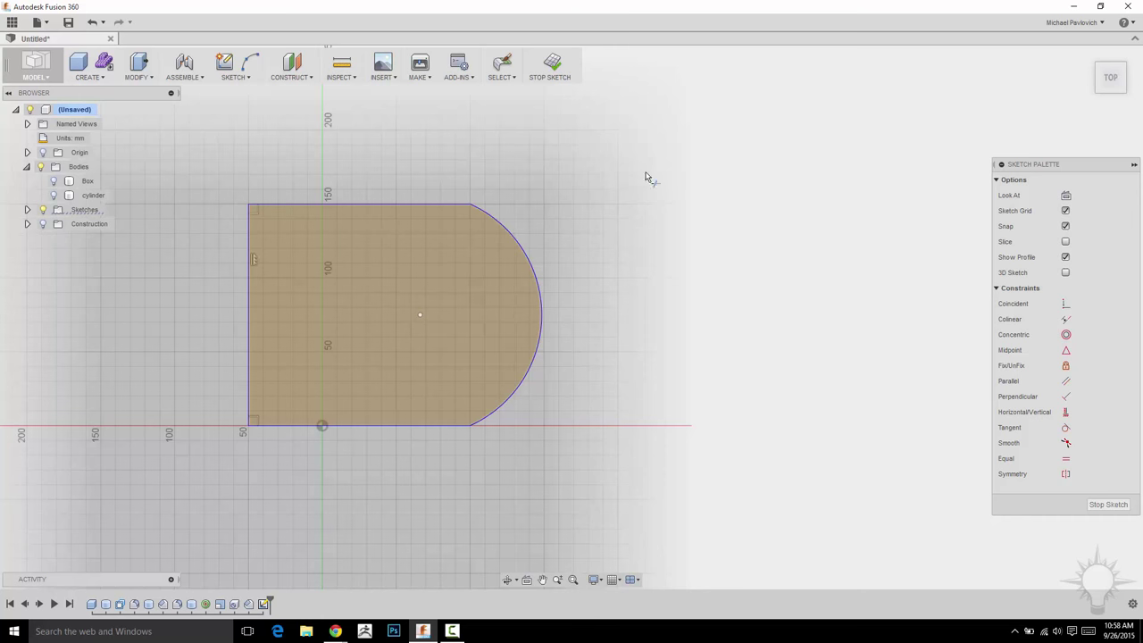
middle_drag(507, 179, 511, 191)
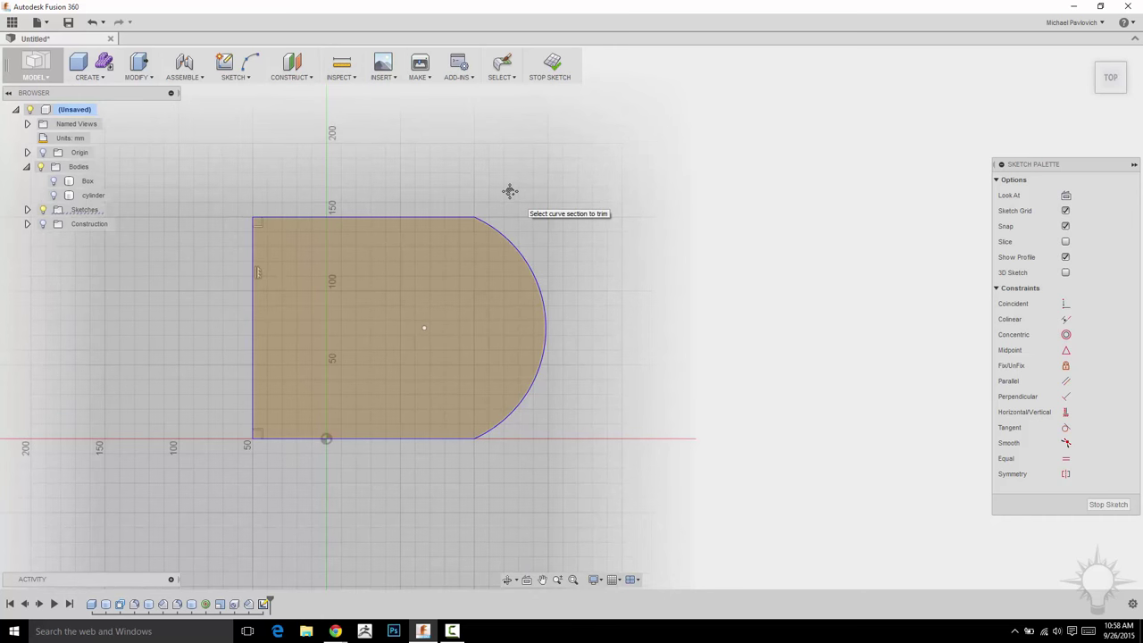
middle_drag(398, 178, 528, 157)
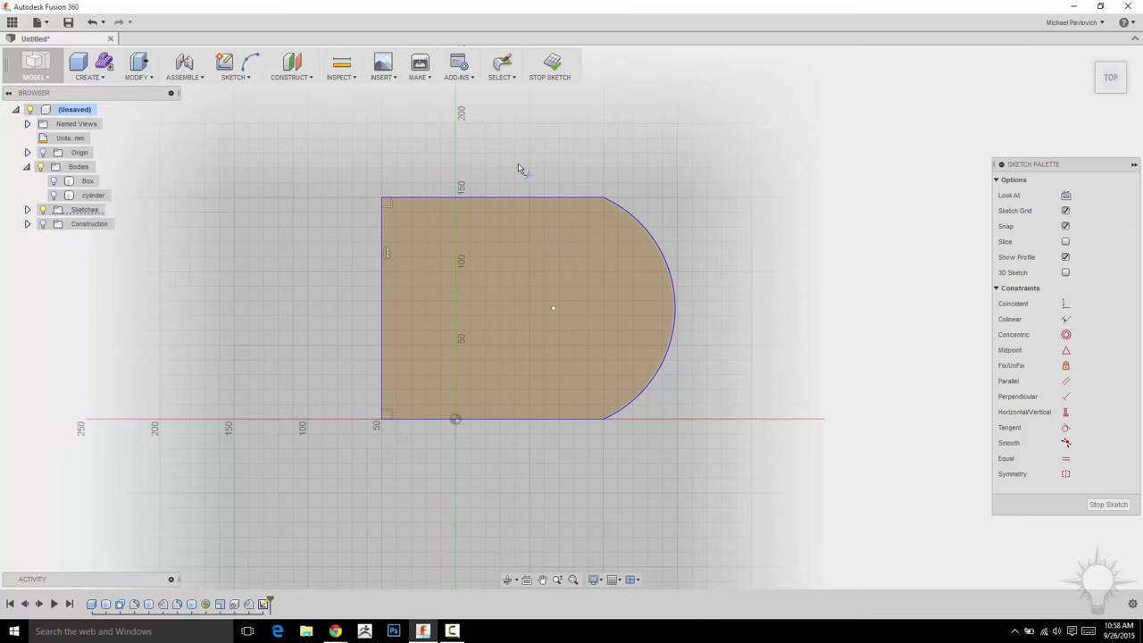
scroll(518, 168, down, 2)
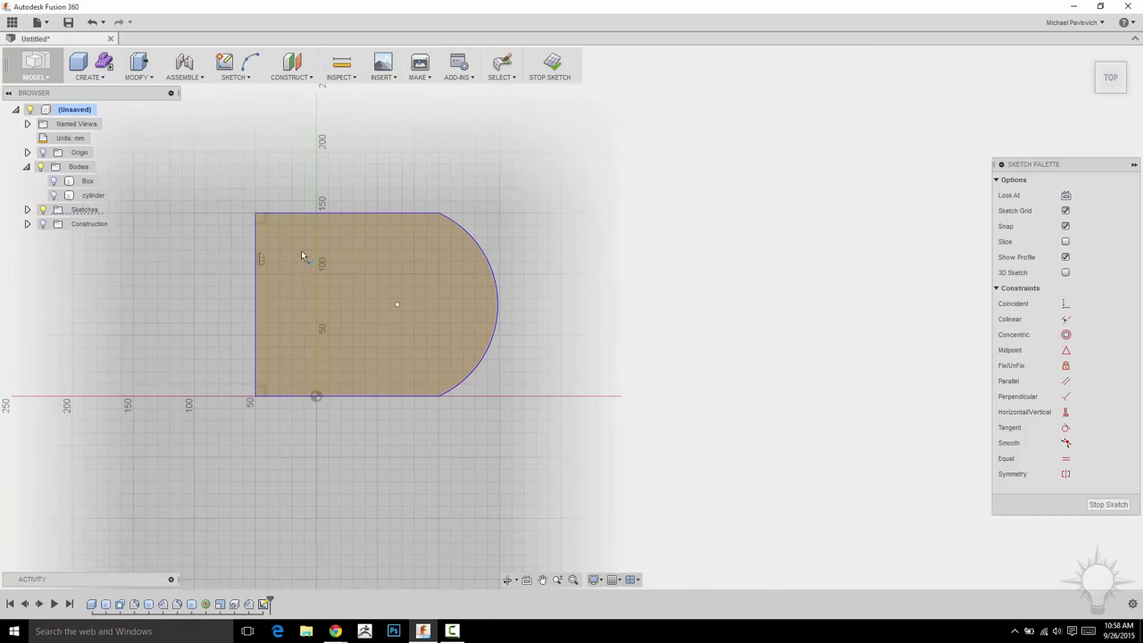
scroll(300, 250, up, 2)
middle_drag(274, 267, 342, 245)
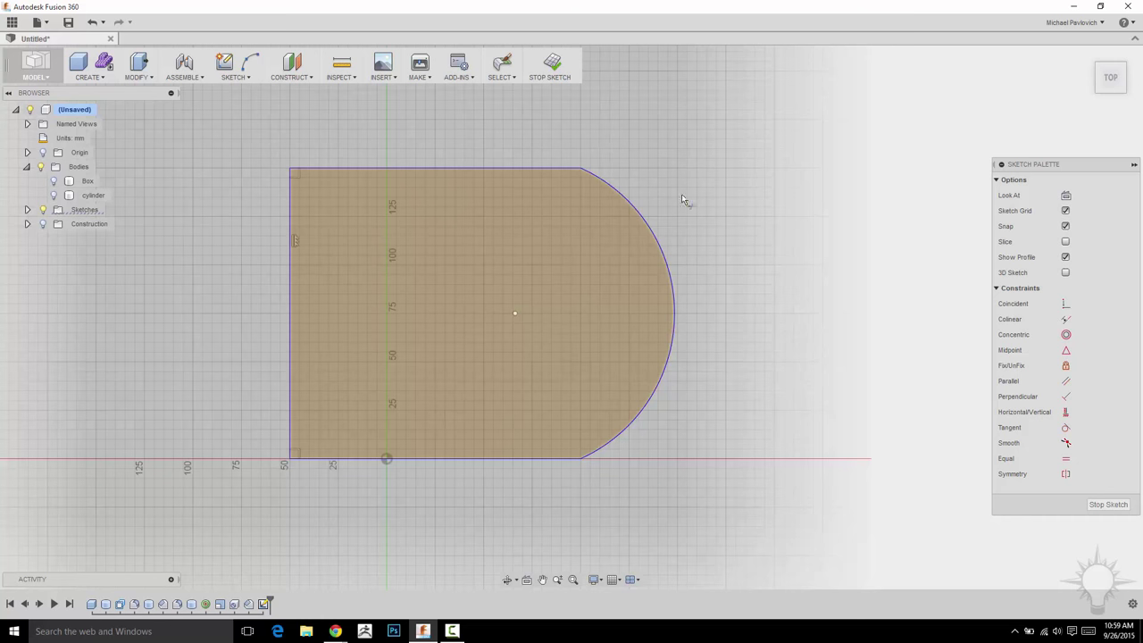
middle_drag(678, 192, 758, 223)
middle_drag(725, 162, 701, 189)
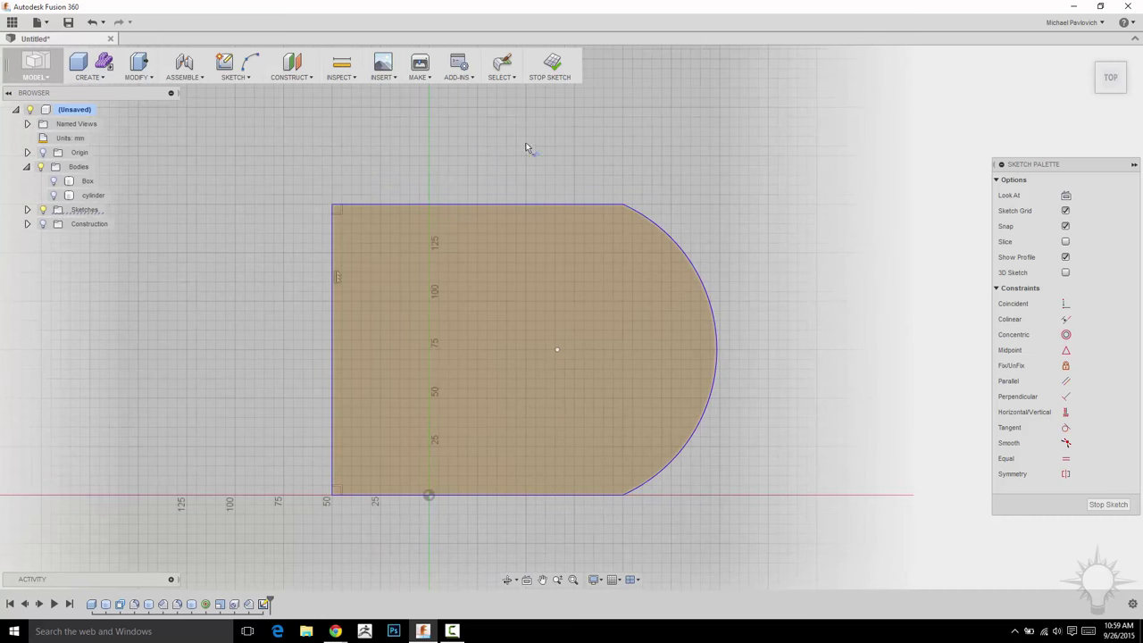
Draw a center diameter circle centred on the arc's centre point, matching the arc's radius of about 82 mm.
middle_drag(525, 147, 448, 151)
click(230, 77)
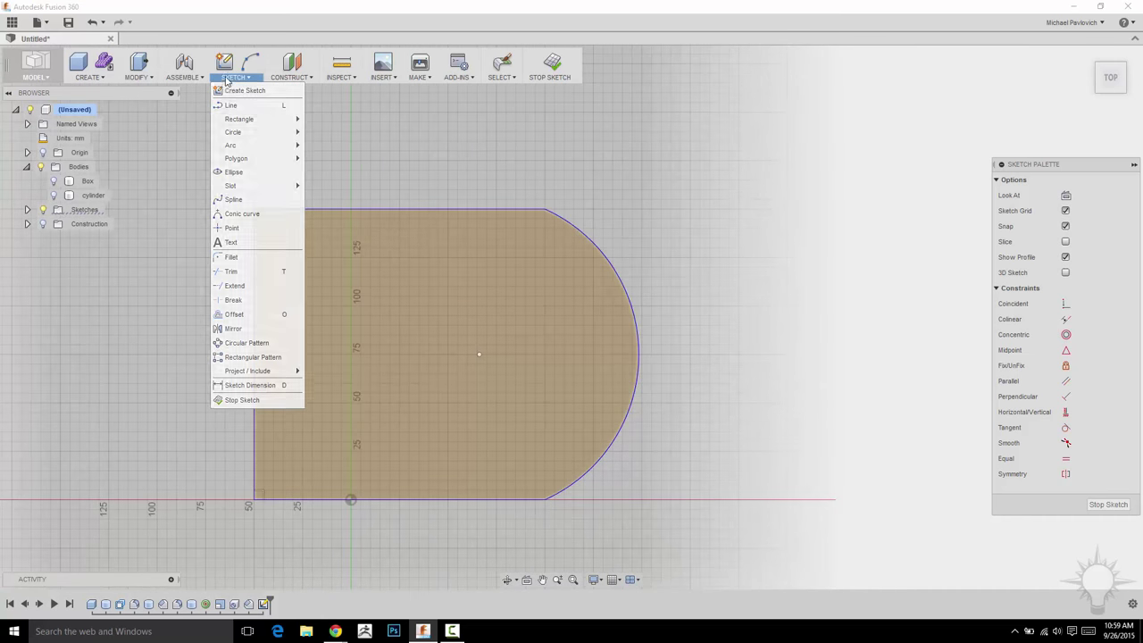
mouse_move(239, 134)
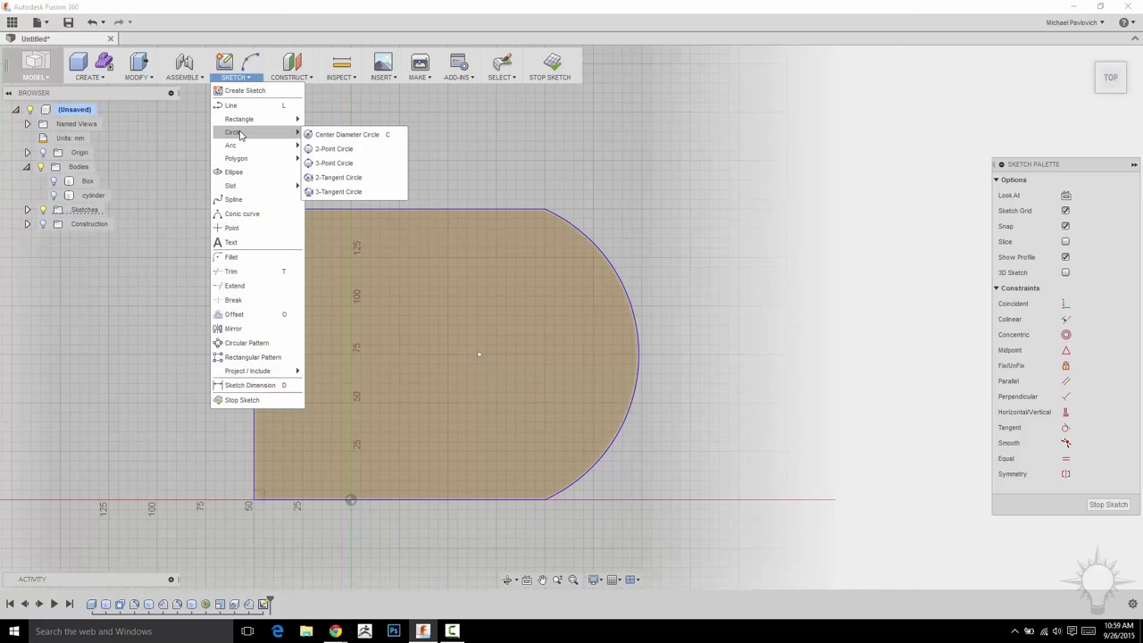
click(334, 136)
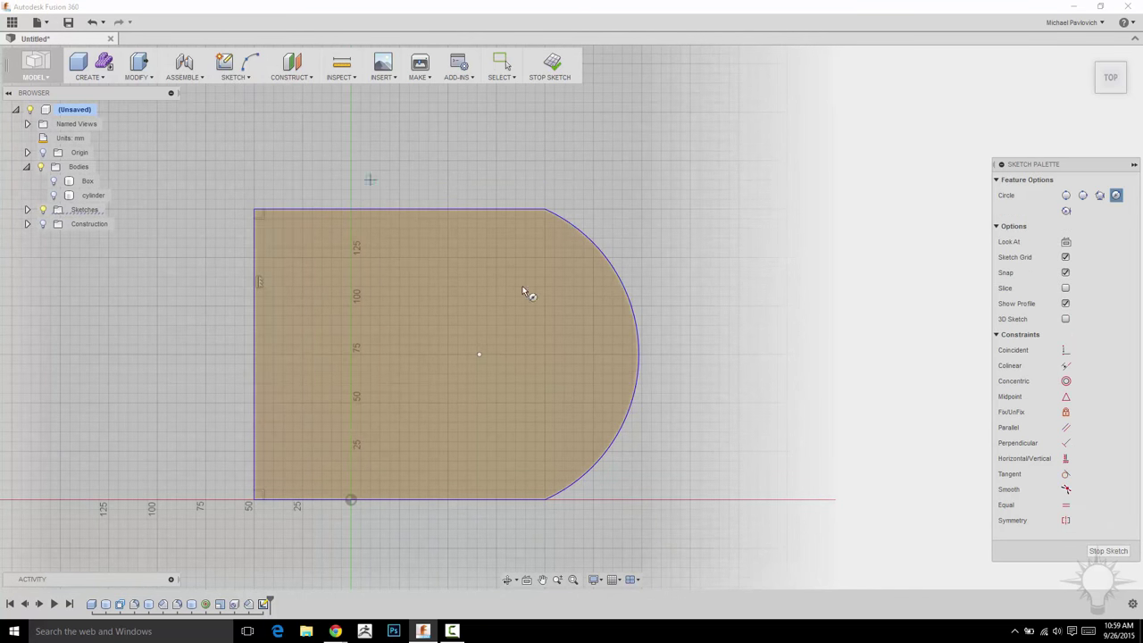
click(478, 354)
click(636, 323)
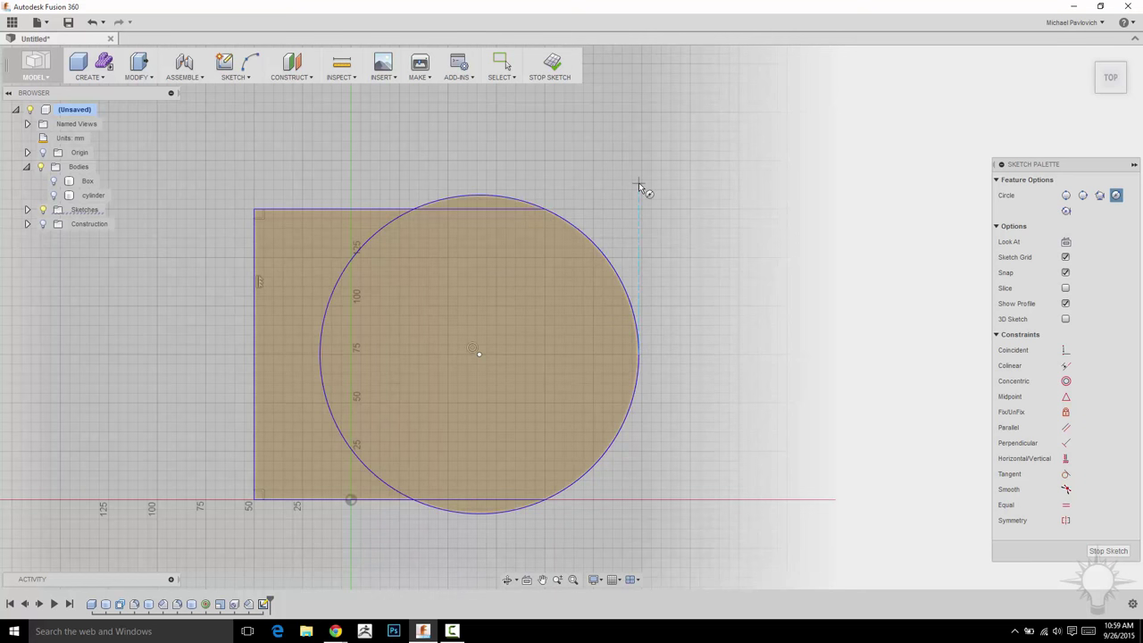
Offset the circle inward by about 17 mm, and offset the resulting circle inward by about 10 mm.
click(235, 77)
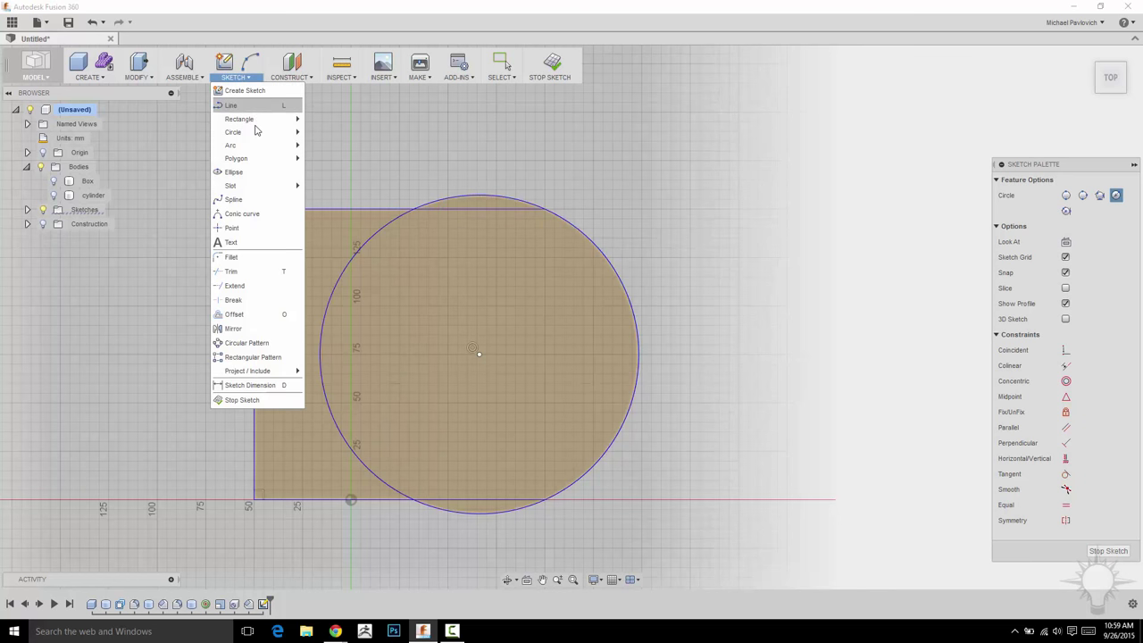
click(238, 316)
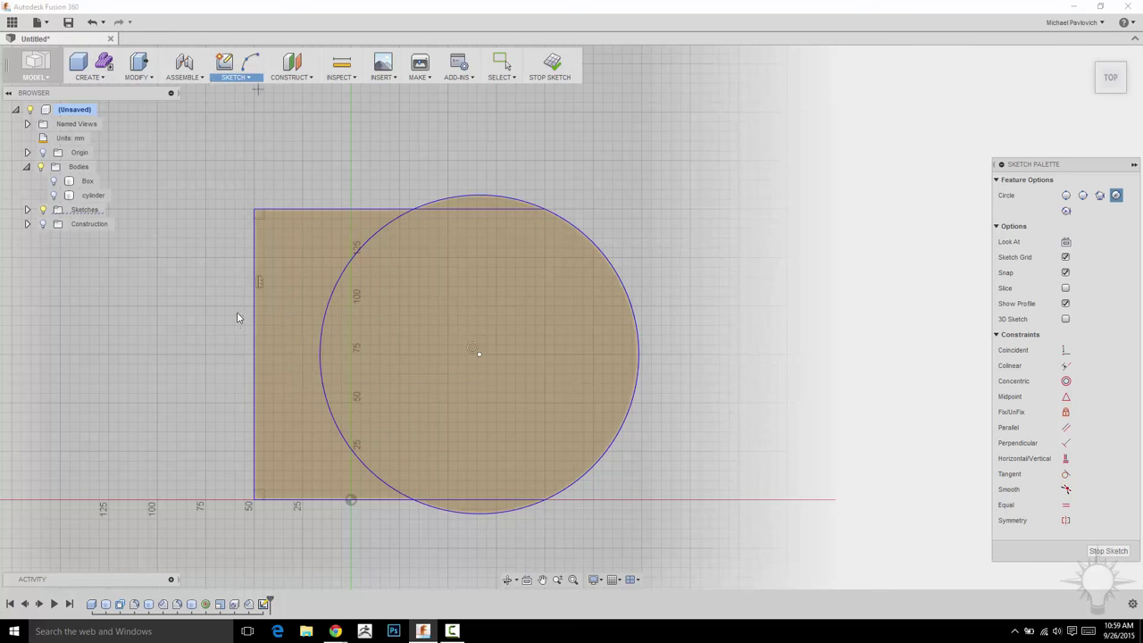
click(474, 197)
click(527, 243)
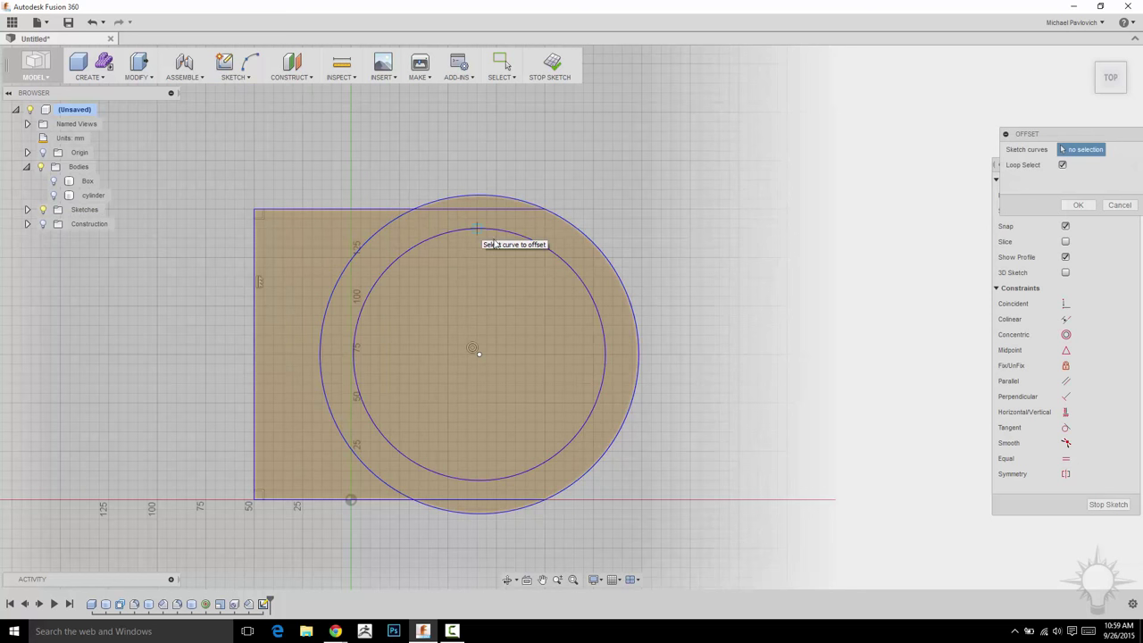
click(527, 243)
click(524, 257)
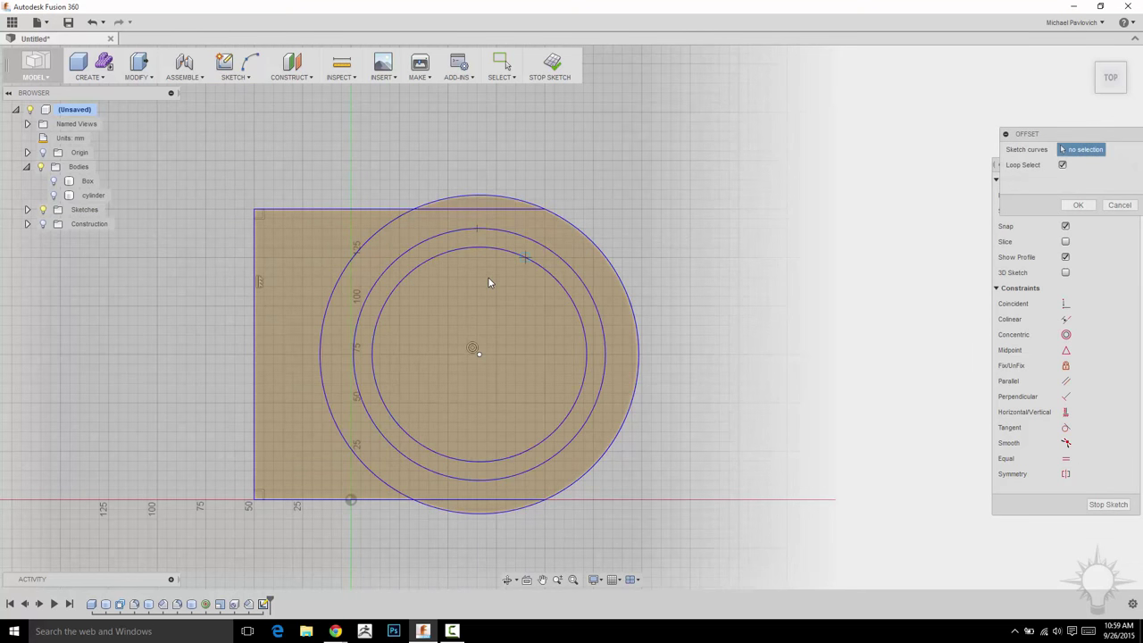
key(Escape)
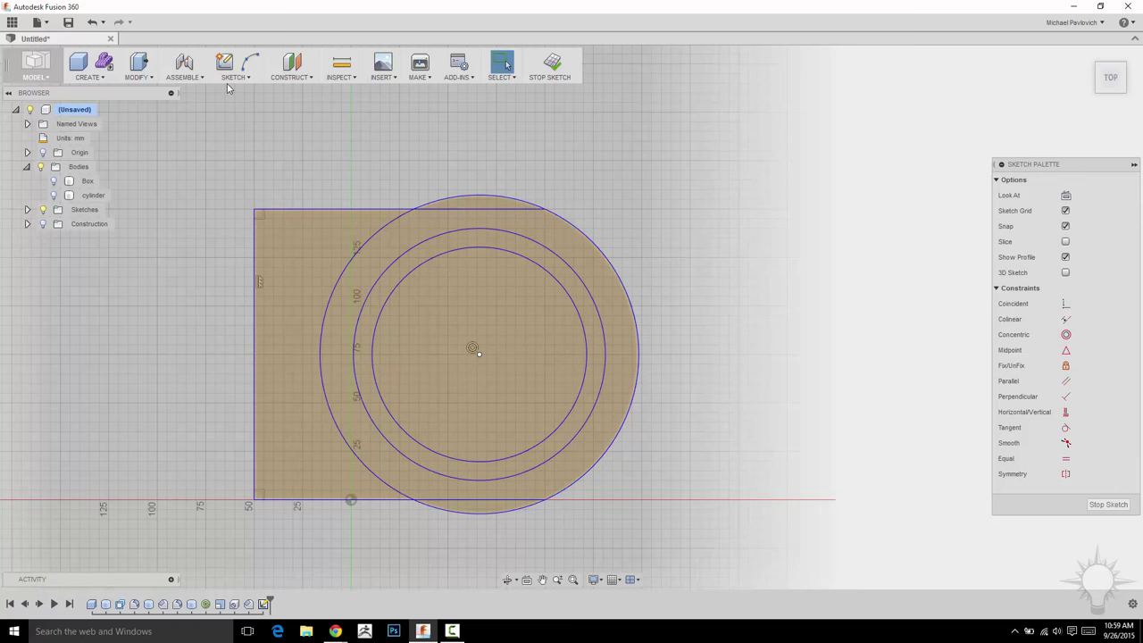
Finish the sketch containing the squared profile and the three concentric circles.
click(234, 77)
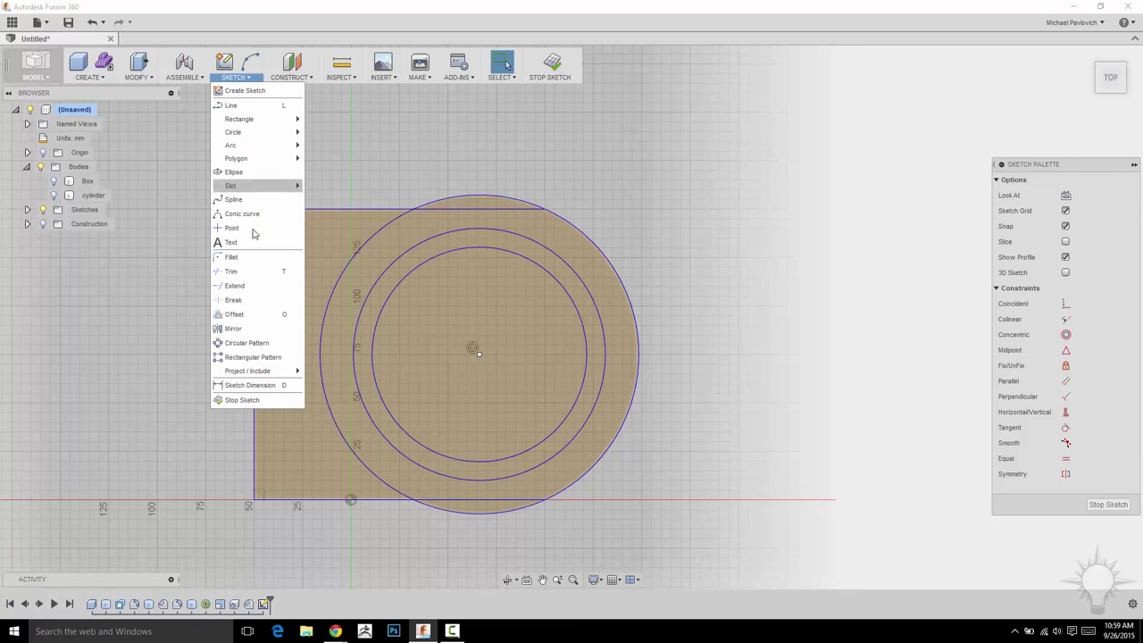
click(174, 140)
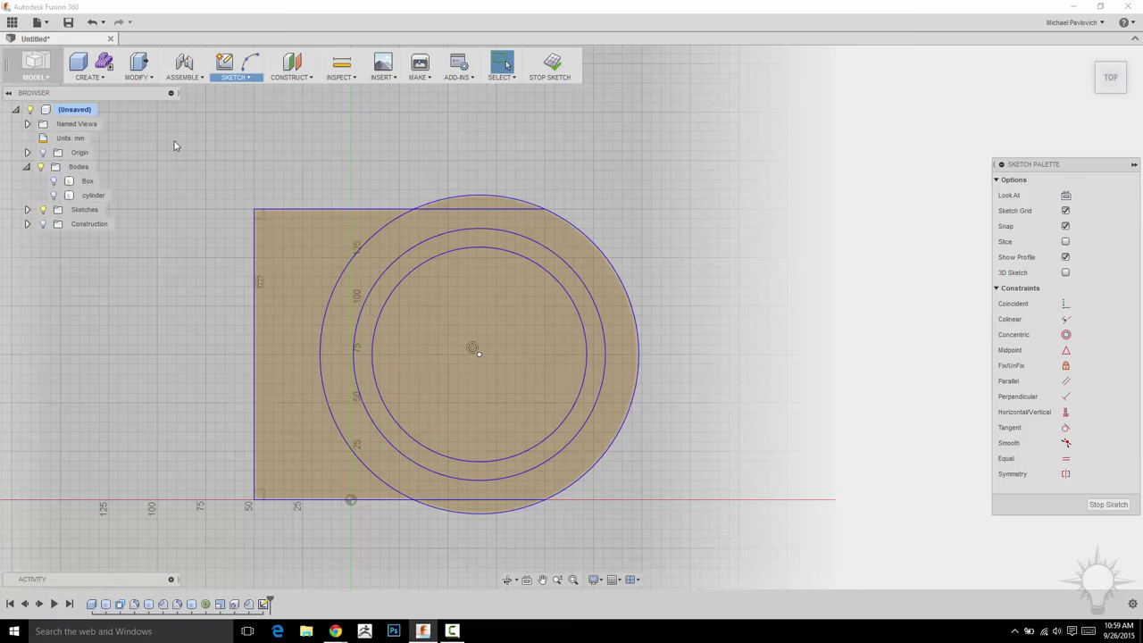
click(551, 62)
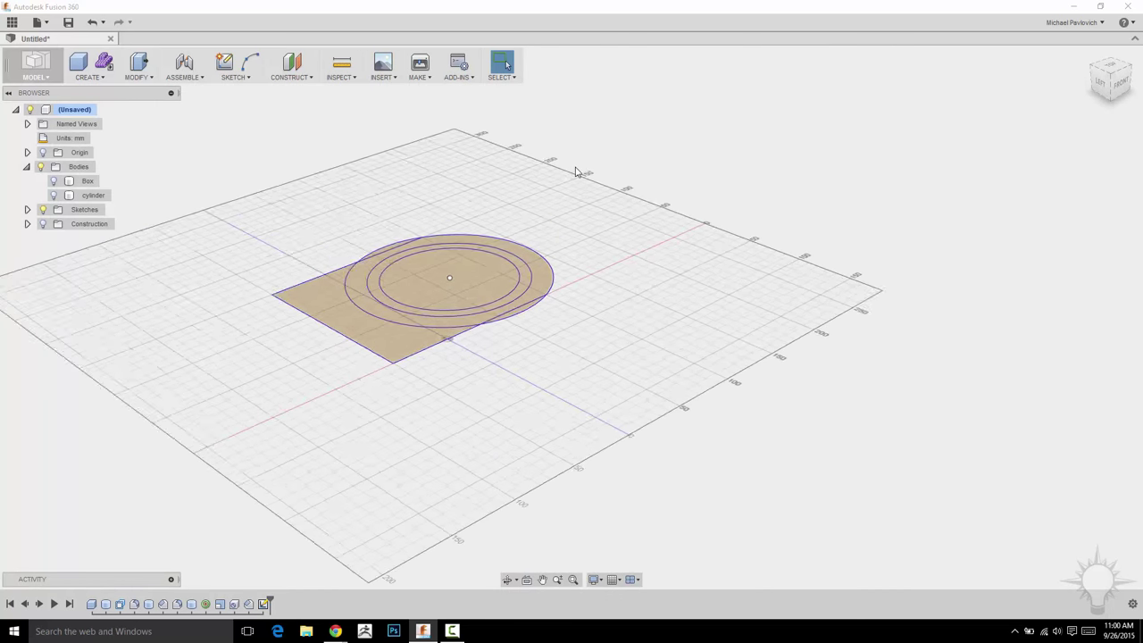
scroll(566, 180, up, 1)
middle_drag(541, 209, 596, 174)
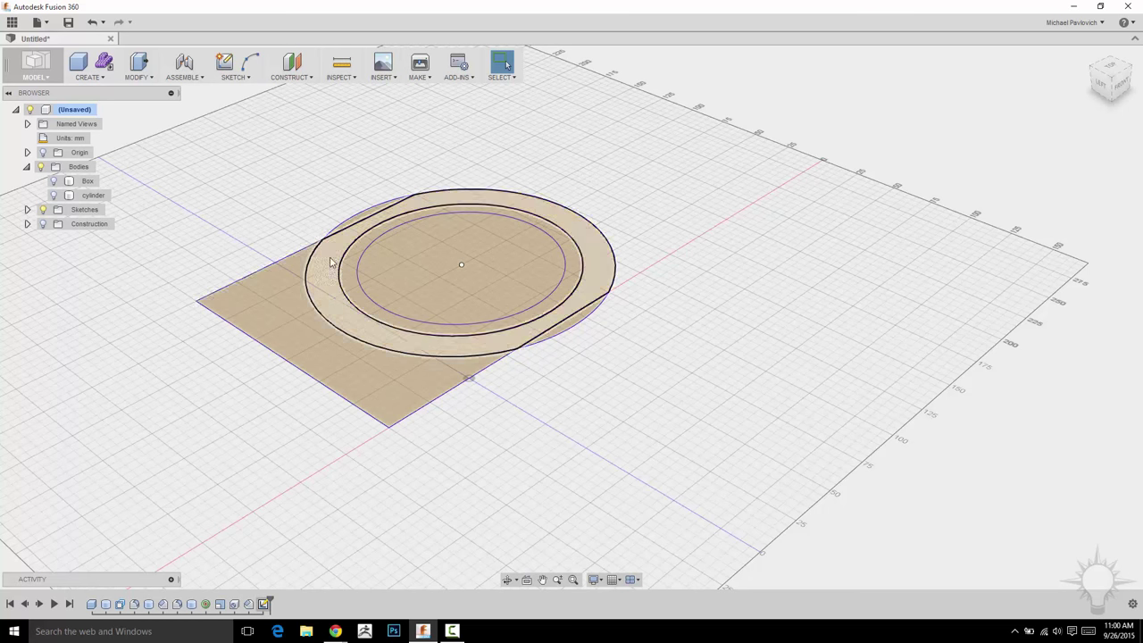
scroll(353, 223, up, 4)
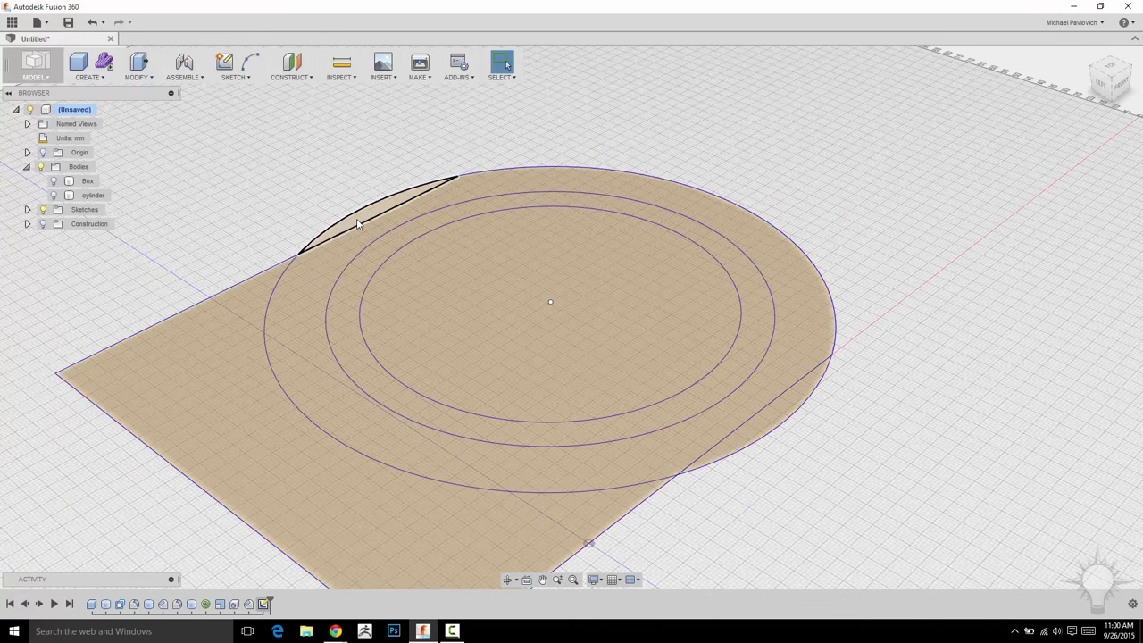
scroll(357, 223, down, 3)
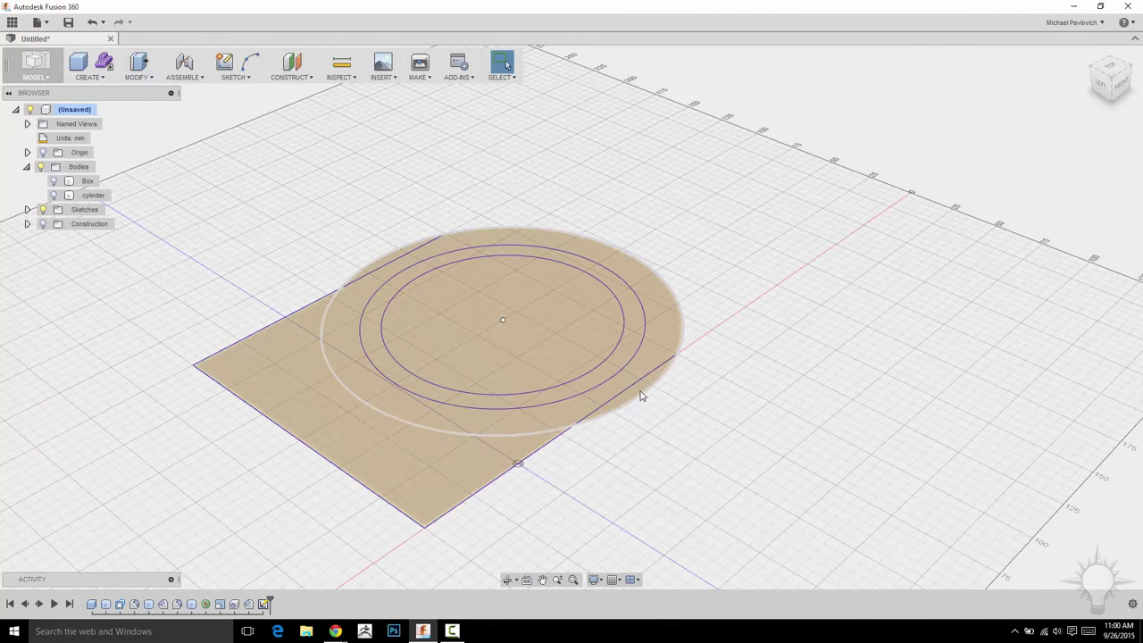
Select all the separate profile regions of the sketch and clear the selection.
click(324, 350)
ctrl+click(344, 337)
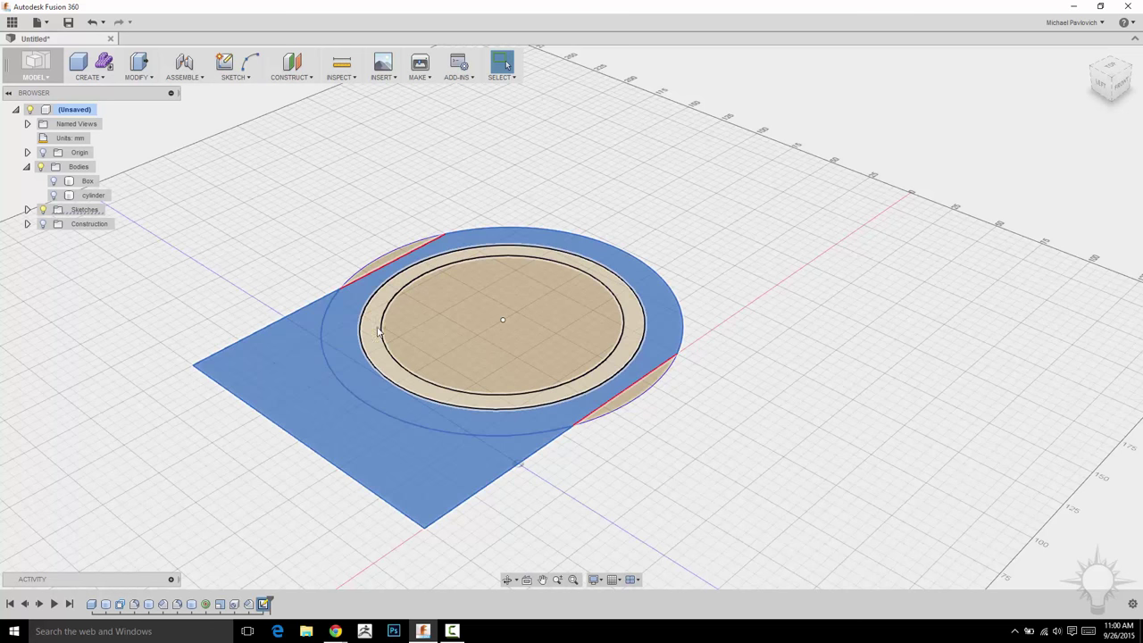
ctrl+click(373, 330)
ctrl+click(405, 319)
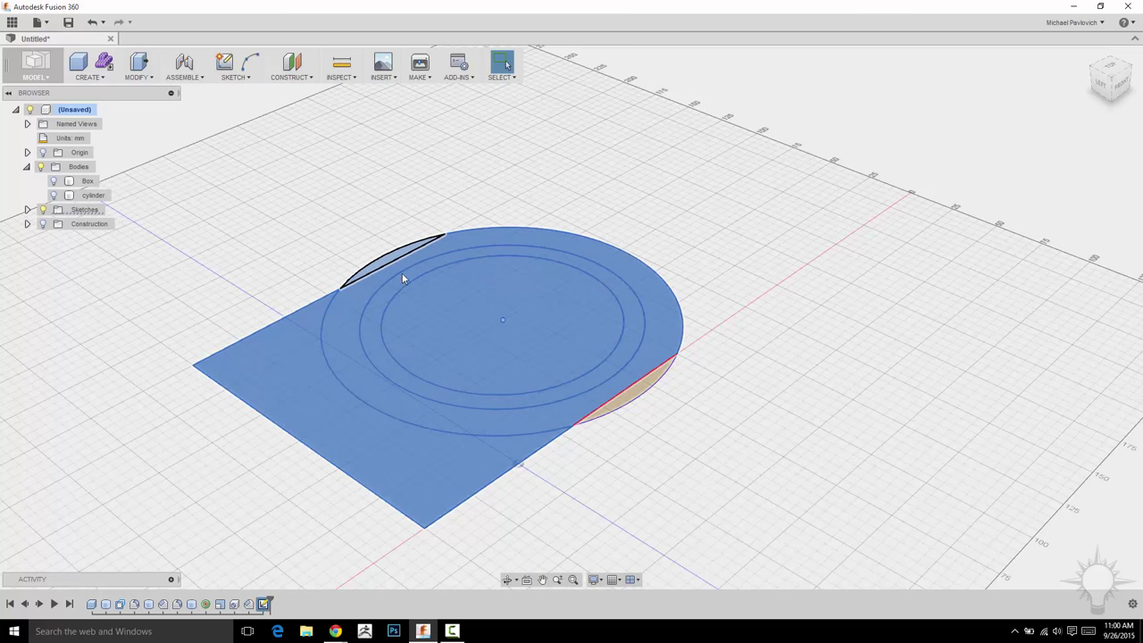
click(402, 272)
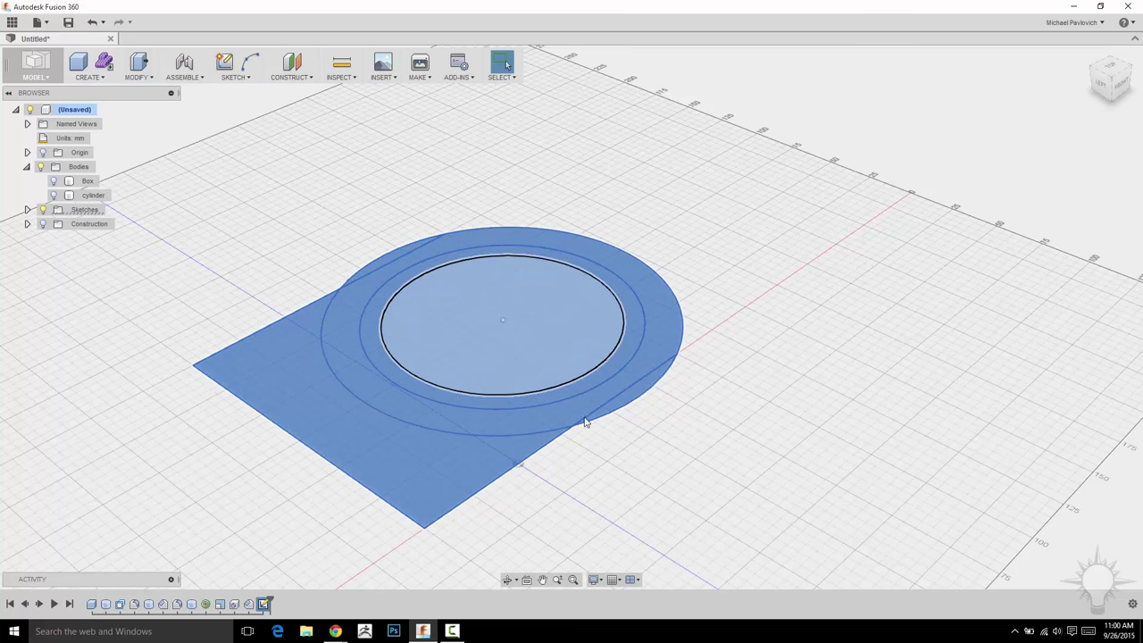
click(248, 261)
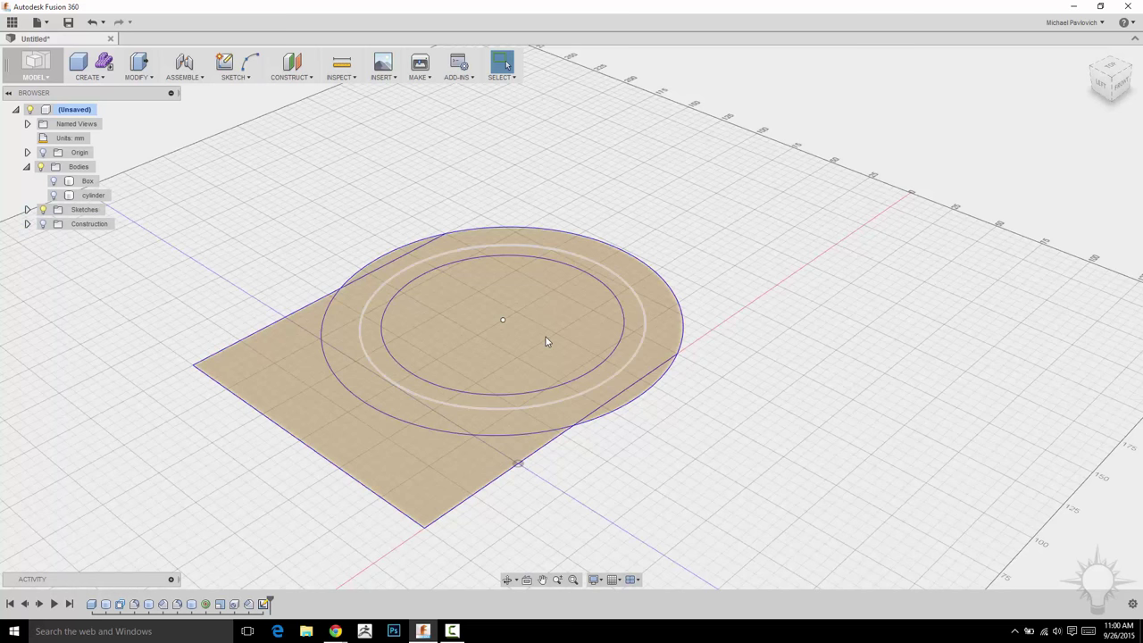
Reopen Sketch7 for editing.
click(28, 211)
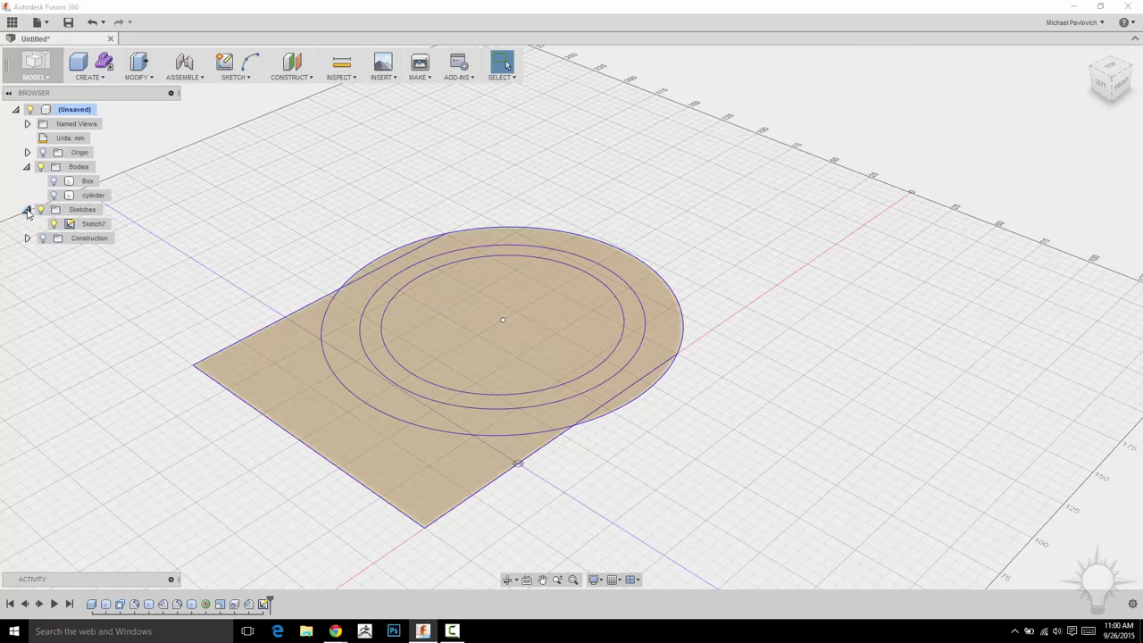
click(94, 225)
right_click(95, 225)
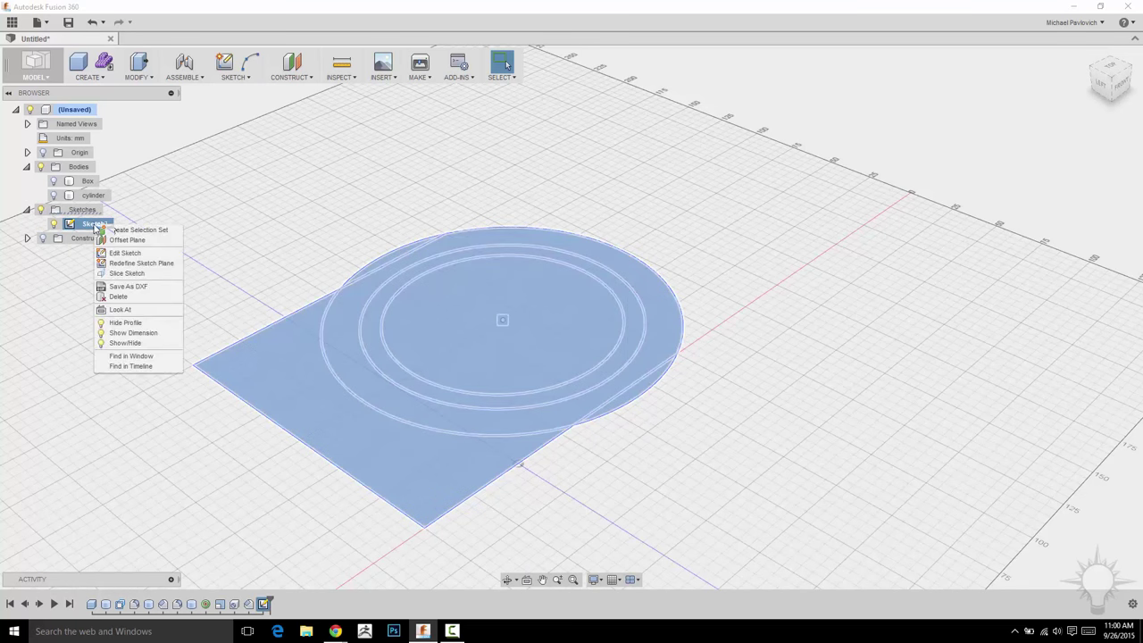
click(134, 238)
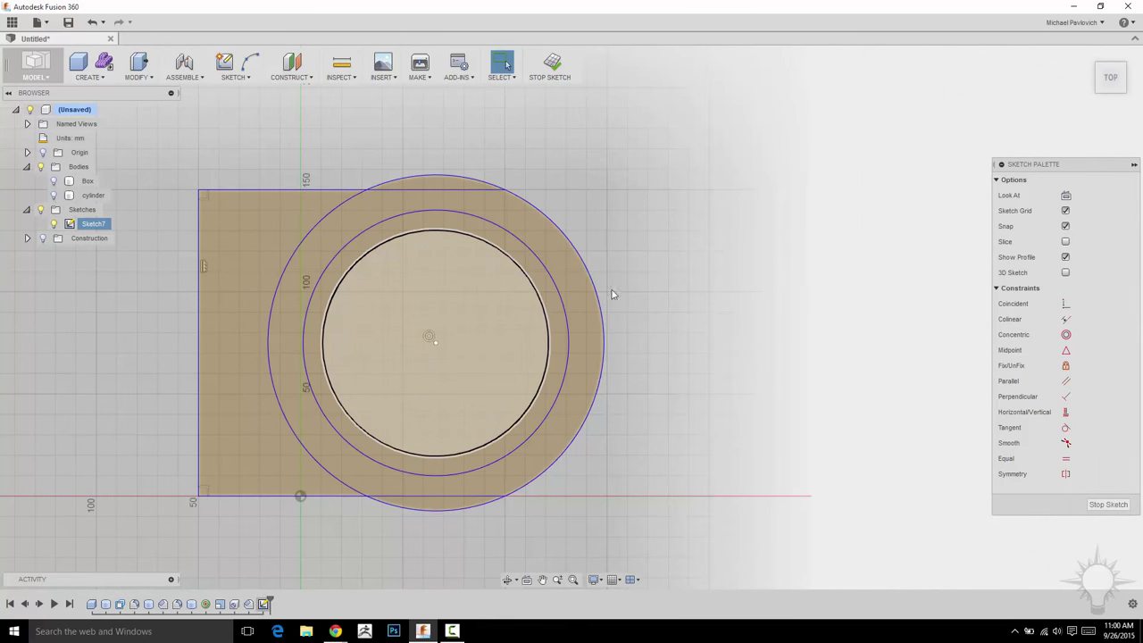
Trim the two horizontal line segments inside the outer circle and the circle's left arc inside the square, and finish the sketch.
middle_drag(700, 177, 760, 175)
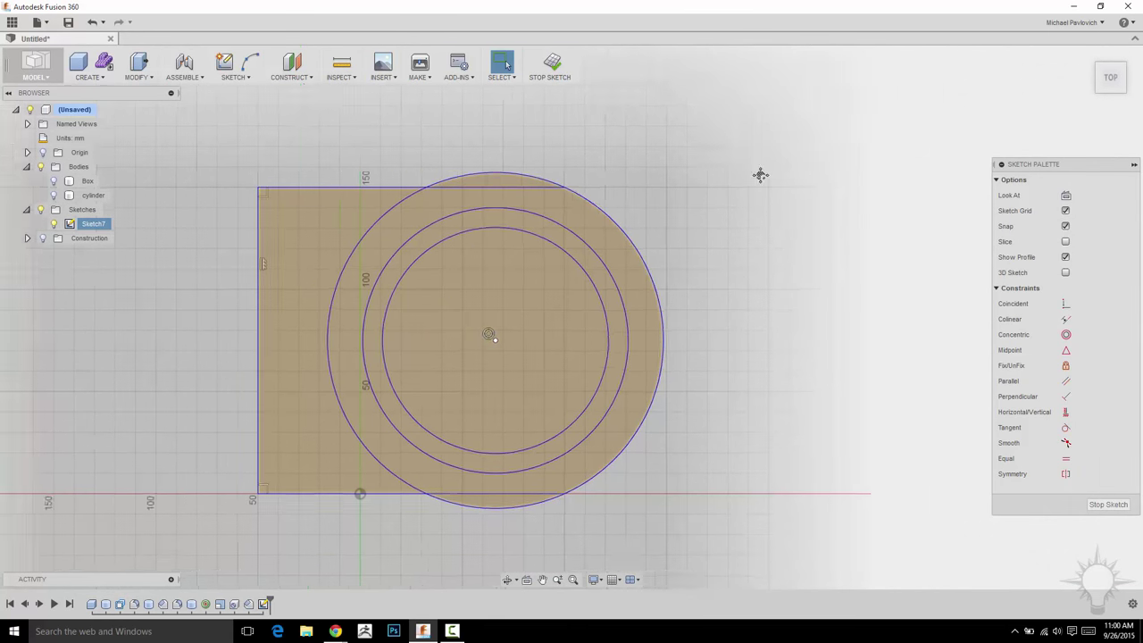
click(236, 77)
click(246, 257)
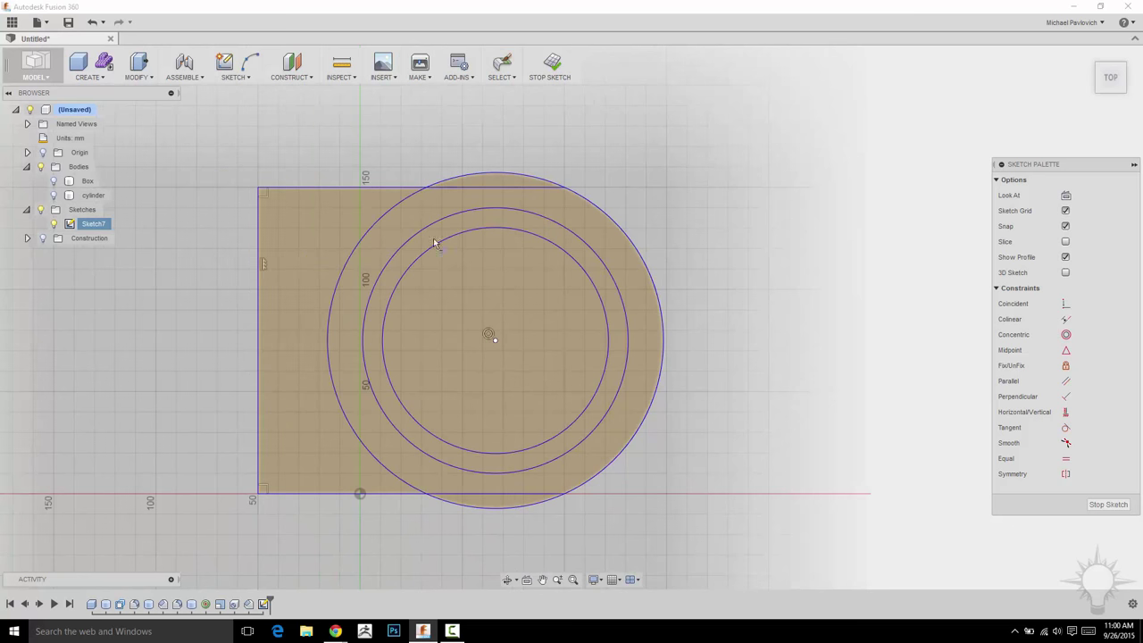
click(467, 189)
click(474, 494)
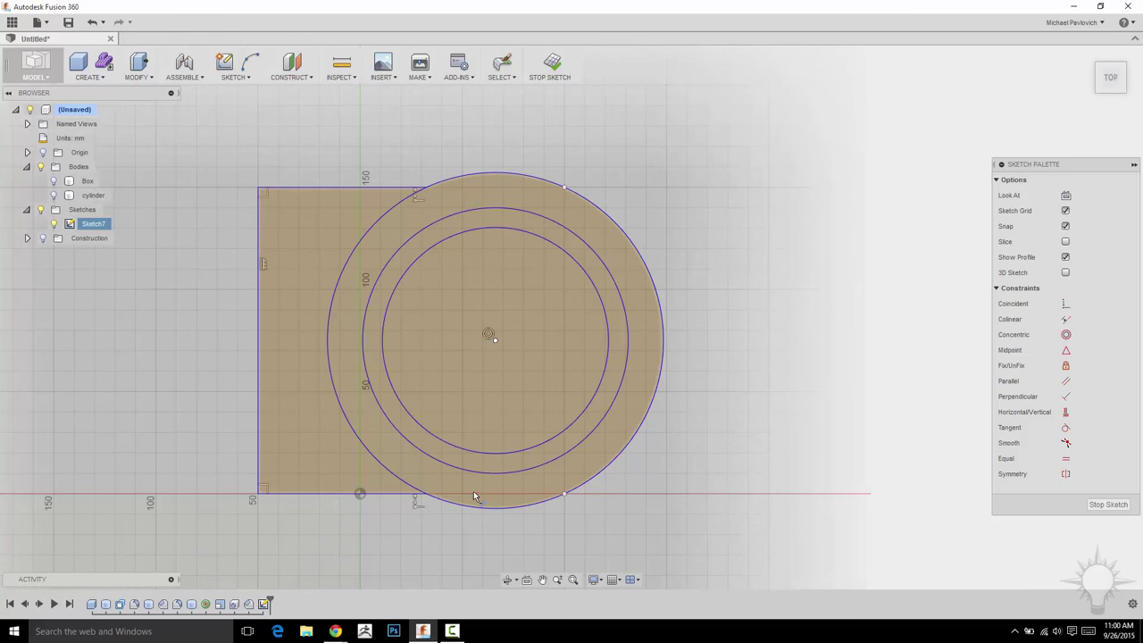
middle_drag(776, 242, 708, 231)
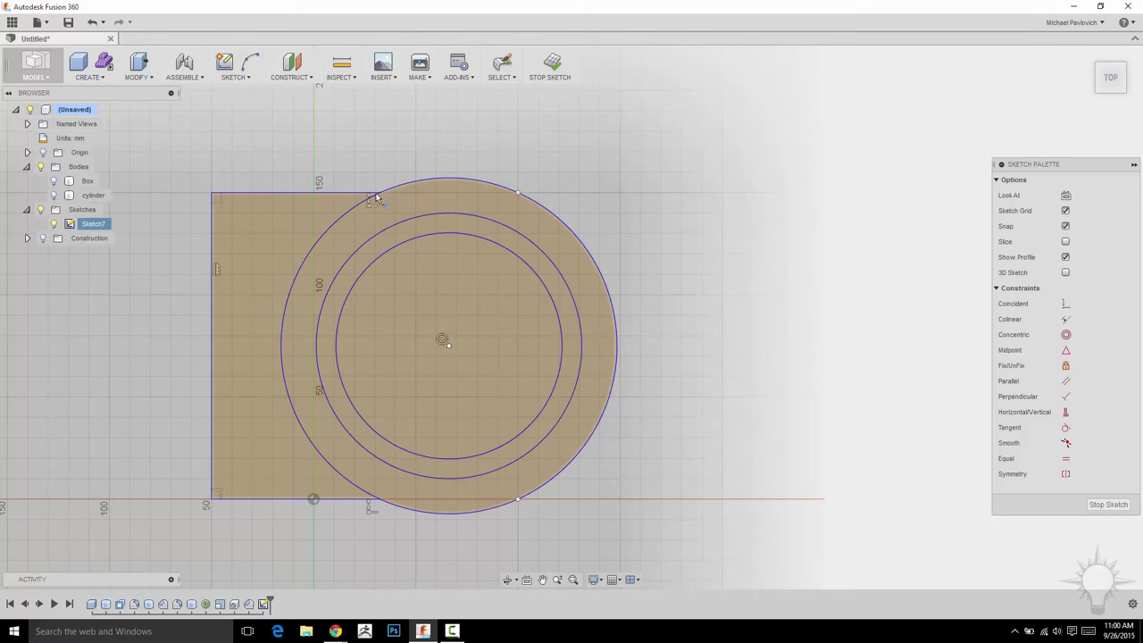
click(297, 279)
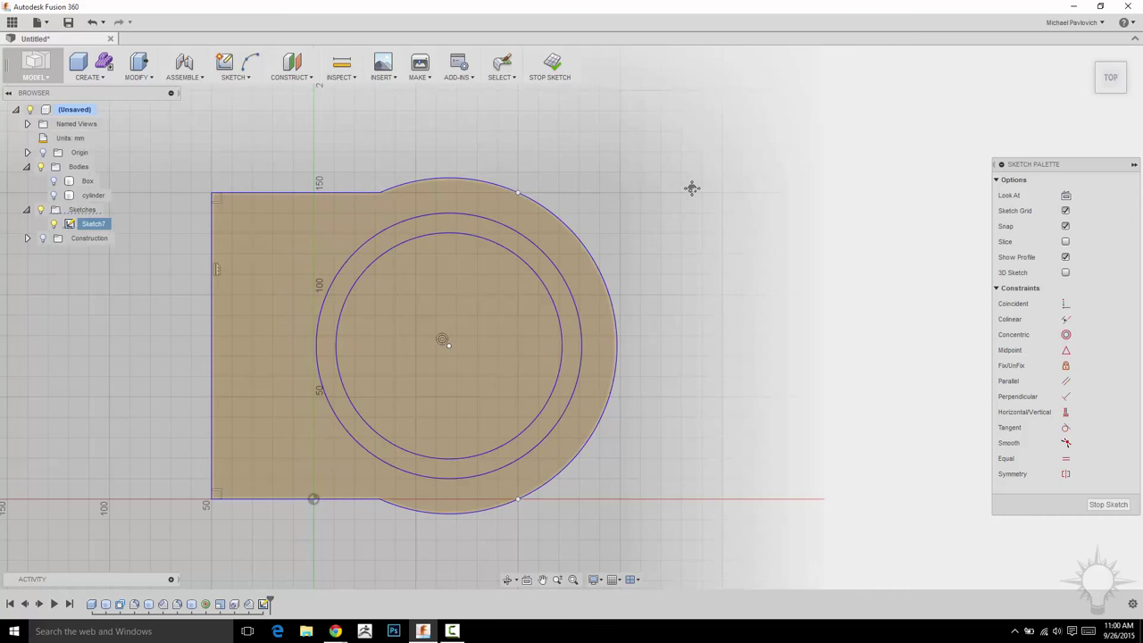
middle_drag(692, 188, 733, 184)
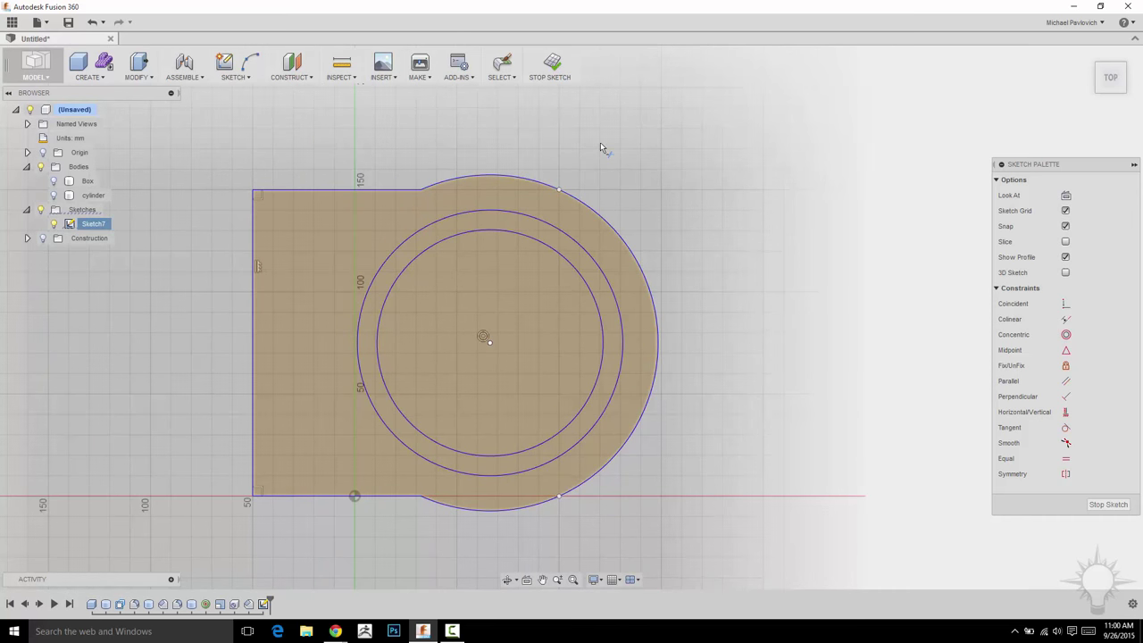
click(550, 62)
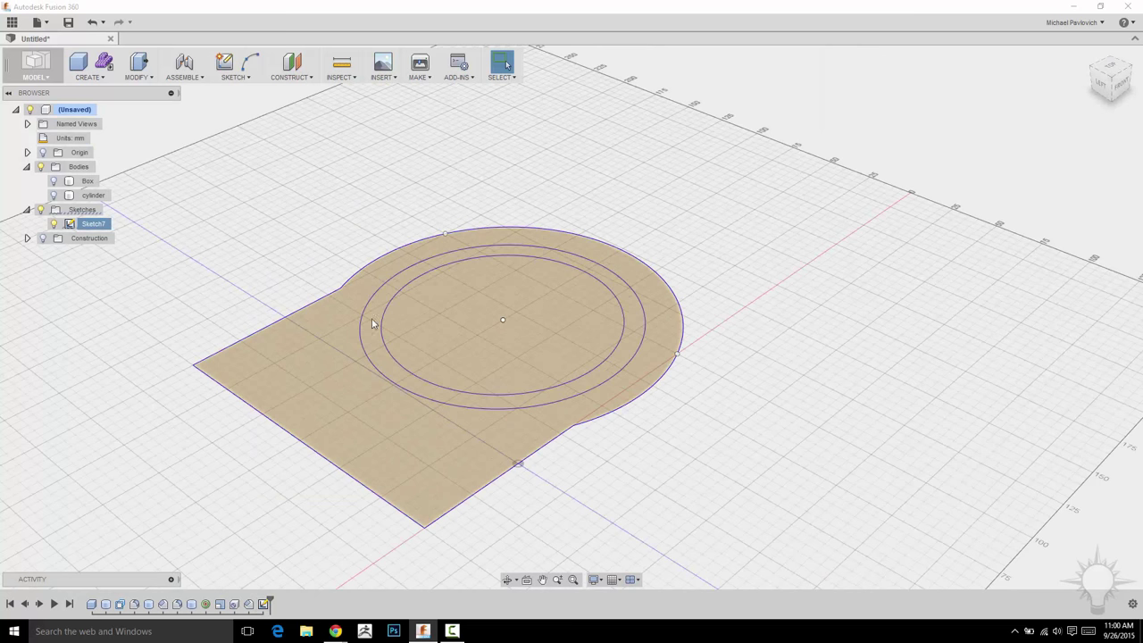
Select the outer profile, the ring between the offset circles and the innermost circle together.
click(309, 353)
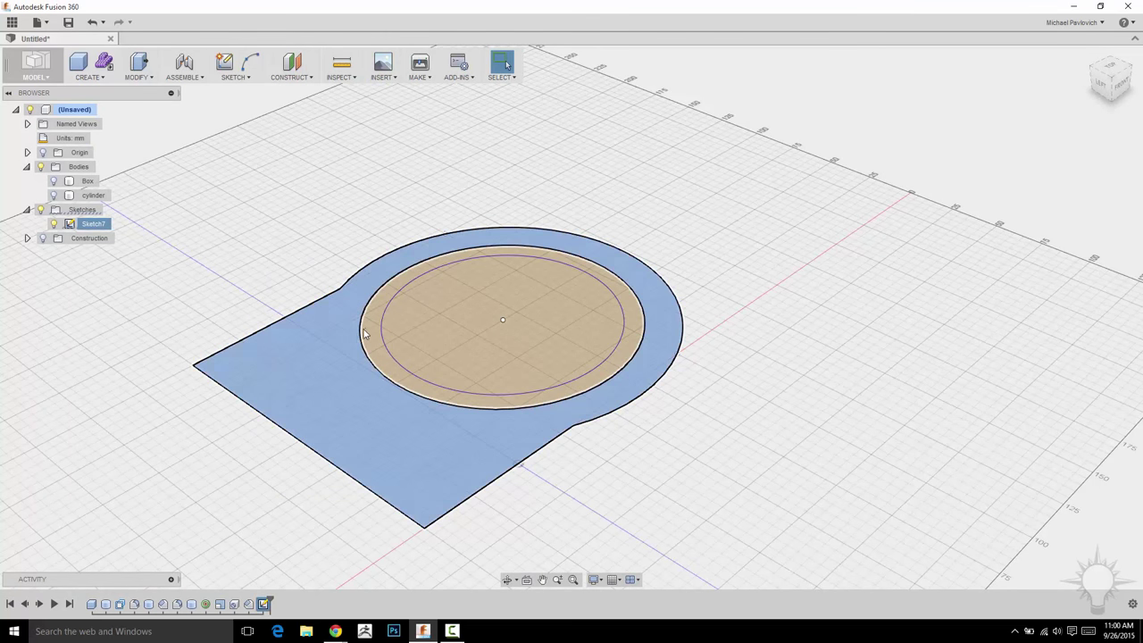
ctrl+click(365, 328)
ctrl+click(397, 319)
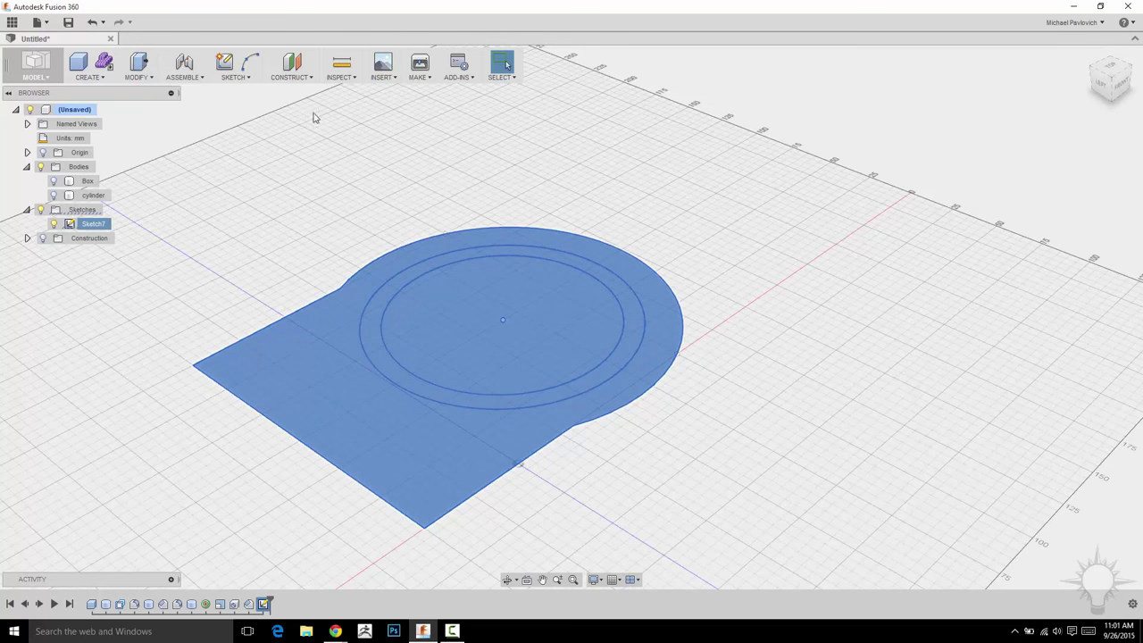
Start extruding the three selected profiles upward with a distance of 40 mm as a new body.
right_click(650, 171)
click(684, 153)
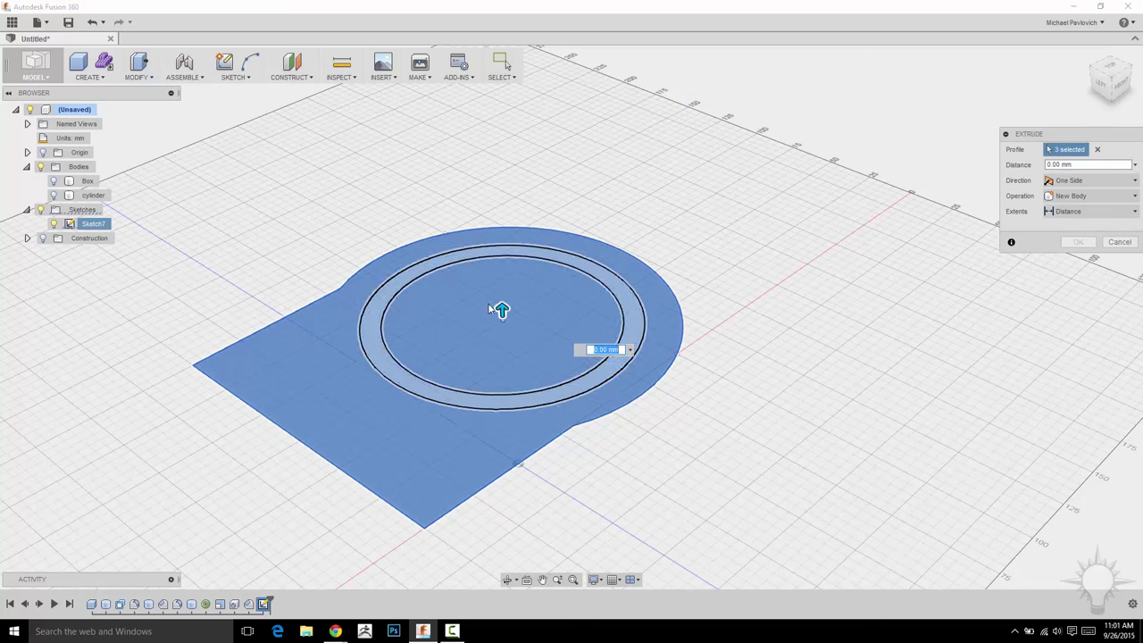
drag(502, 312, 498, 235)
scroll(832, 380, down, 1)
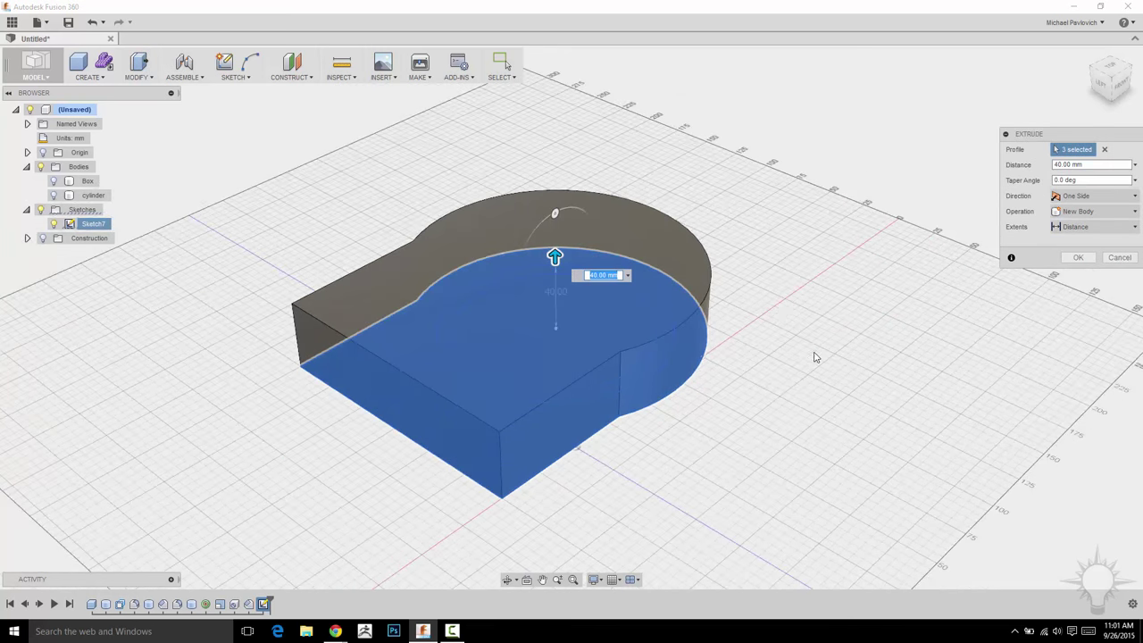
shift+middle_drag(789, 313, 971, 327)
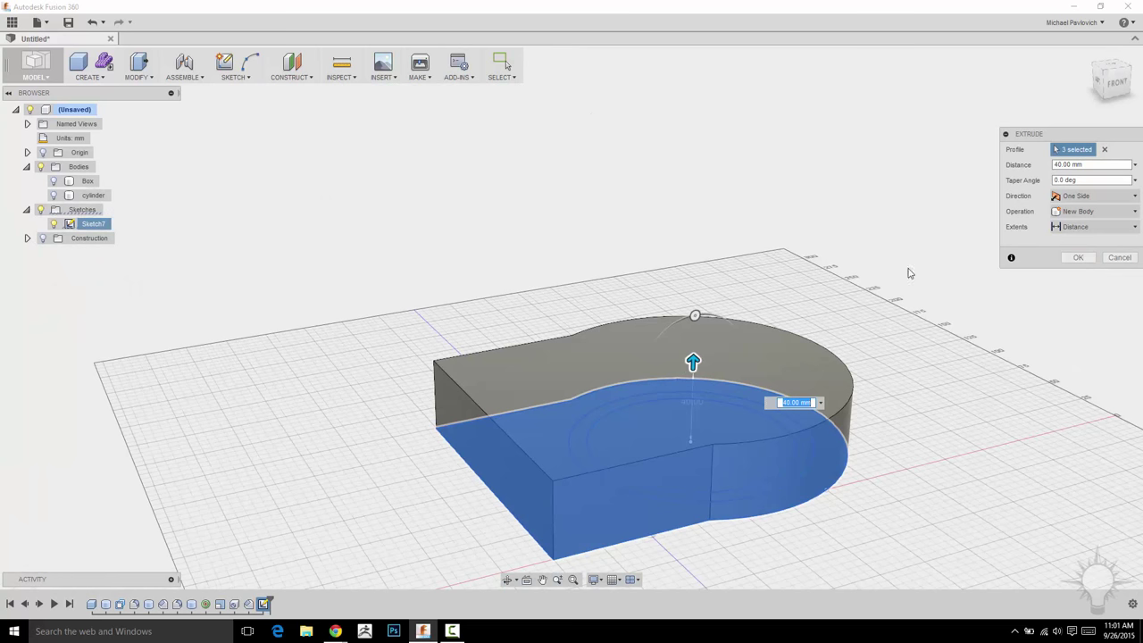
middle_drag(908, 271, 833, 264)
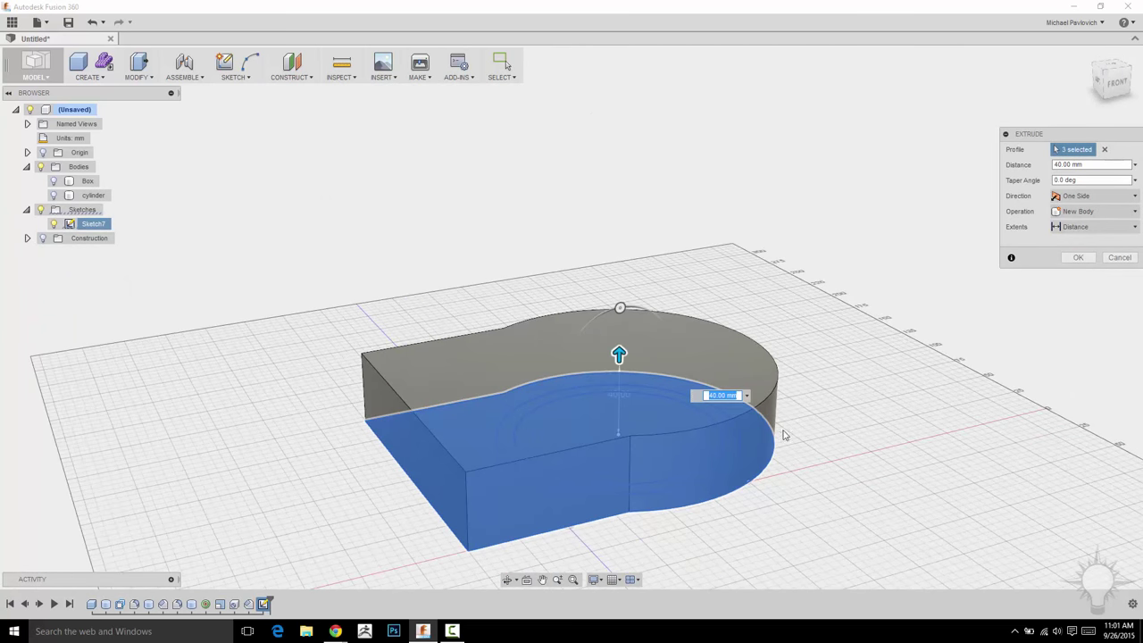
Show the cylinder body and raise the extrusion to 105 mm so that it overlaps the cylinder.
click(53, 196)
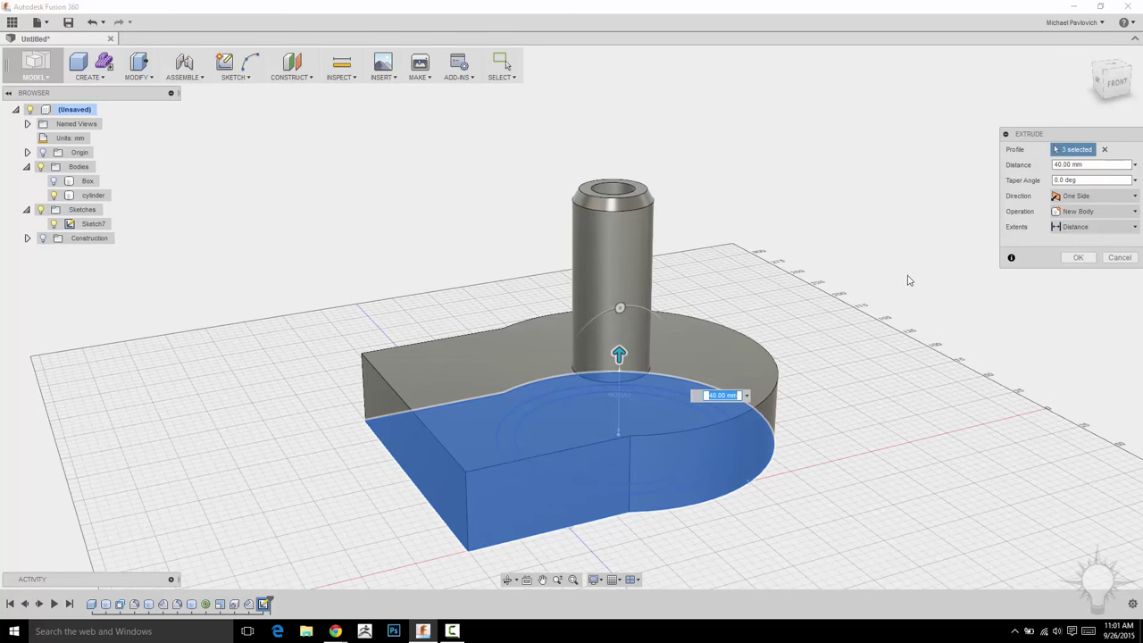
middle_drag(878, 276, 826, 227)
drag(569, 397, 550, 275)
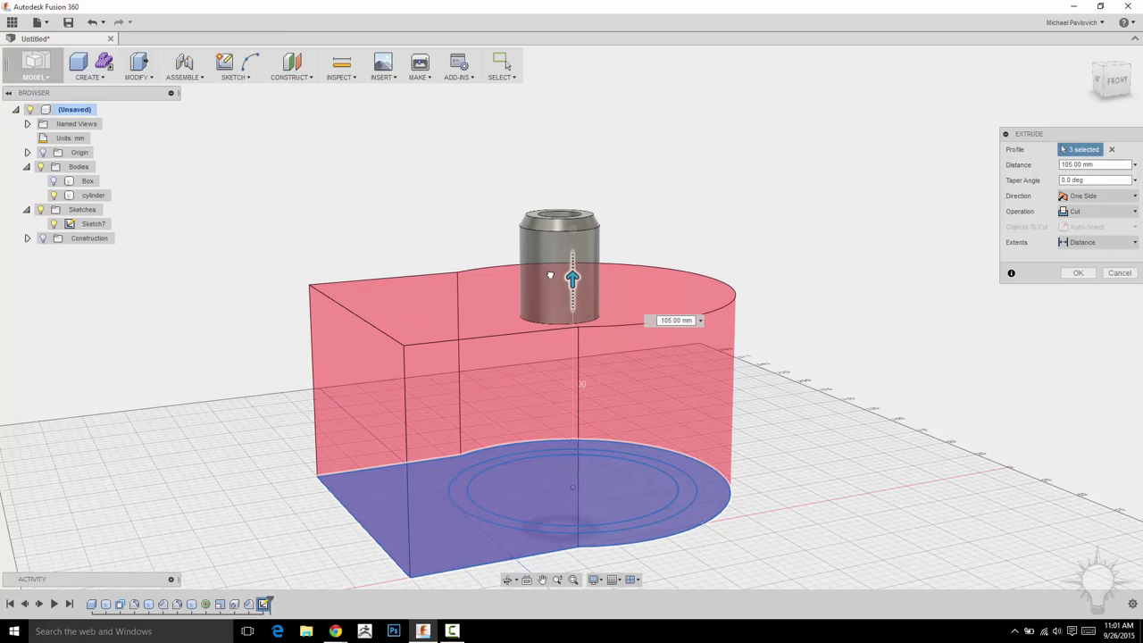
Try the Join operation on the extrusion, restore New Body and hide the cylinder body.
click(1115, 210)
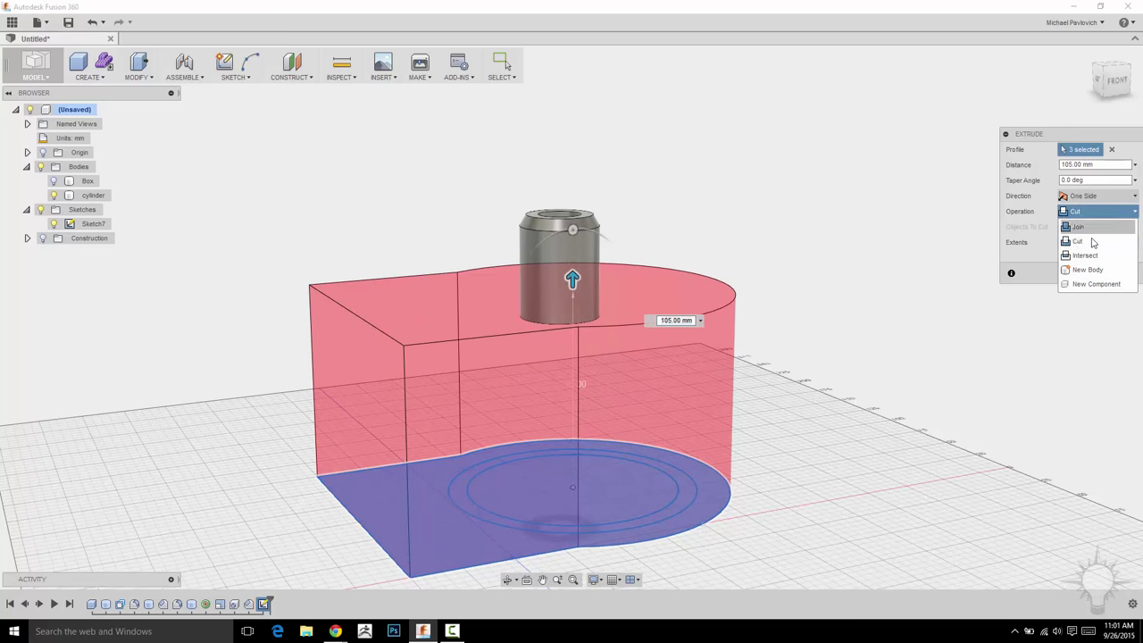
click(1092, 240)
click(1095, 213)
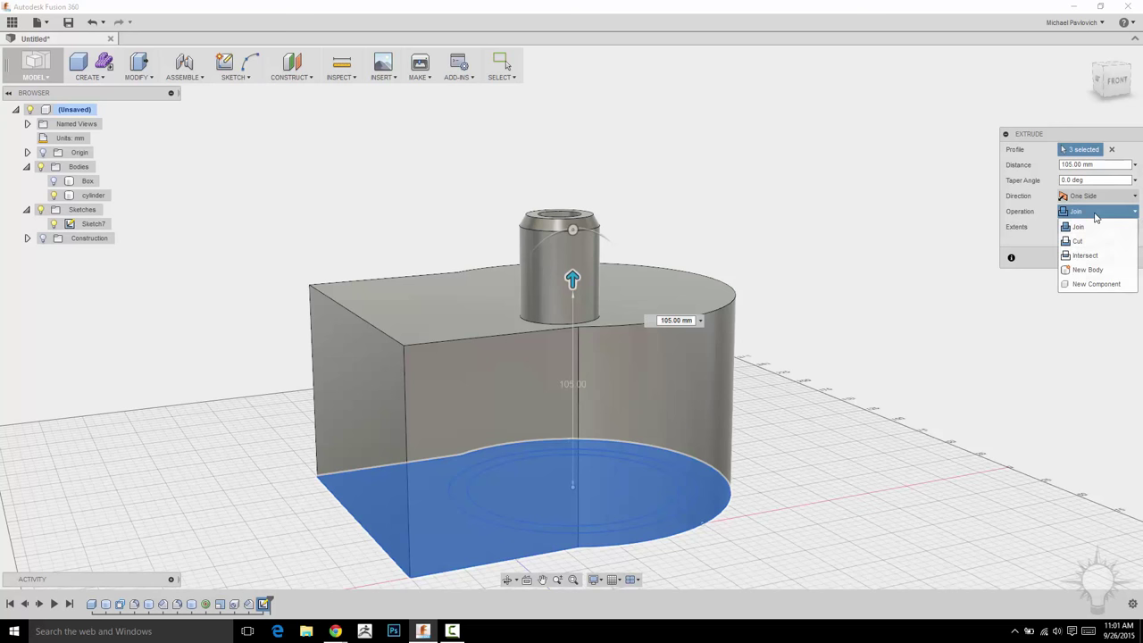
click(1087, 270)
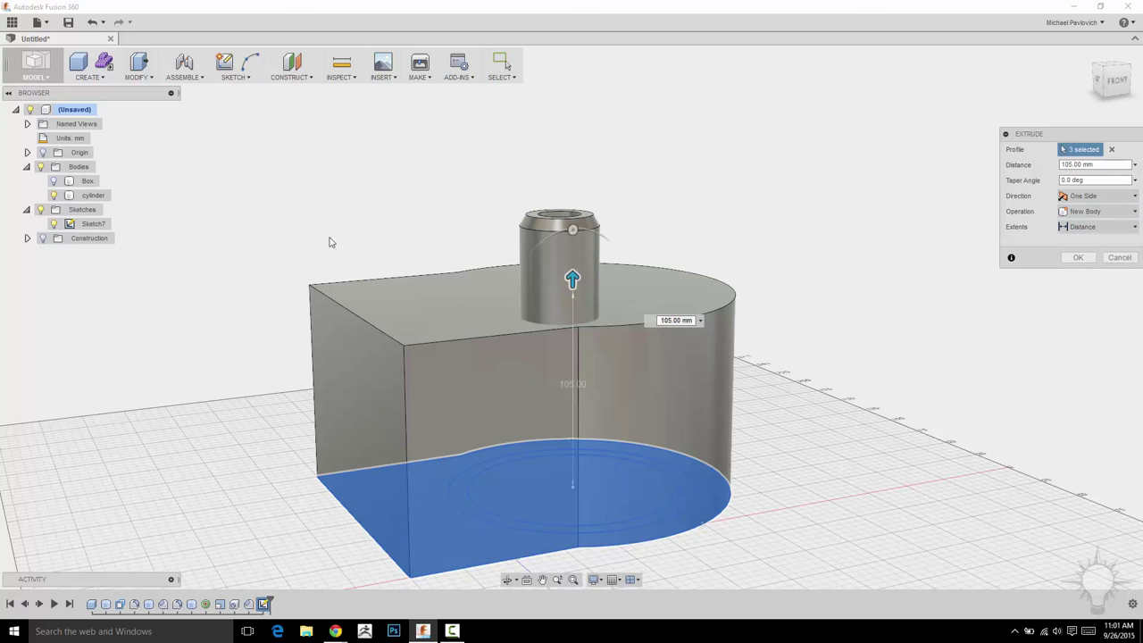
click(54, 195)
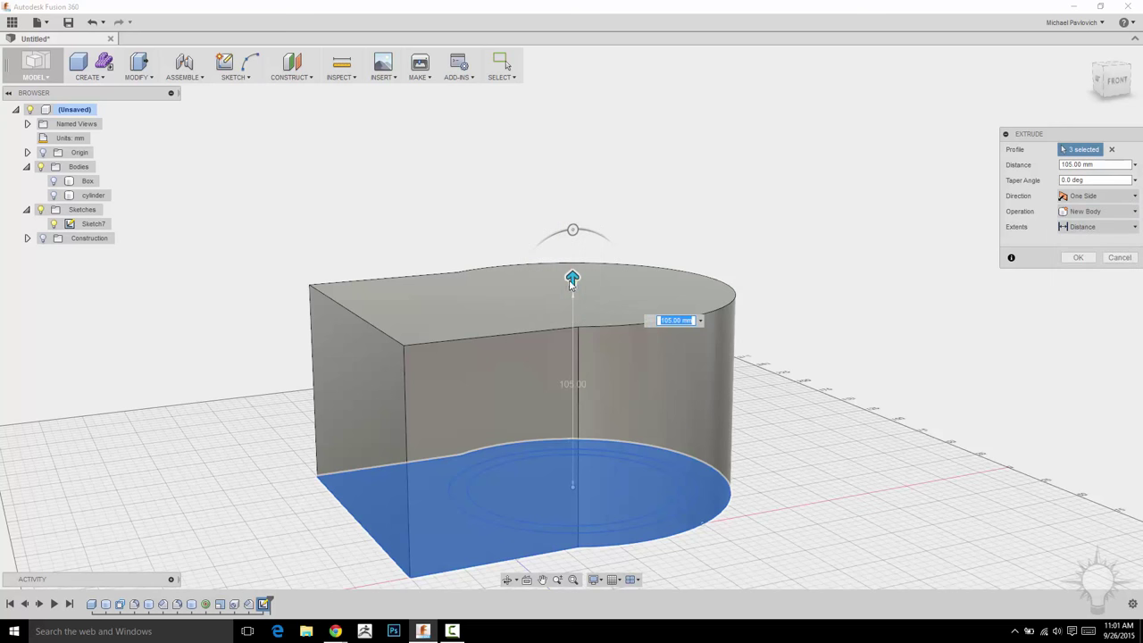
Set the extrusion distance to 20 mm and complete the new body.
drag(572, 280, 571, 437)
shift+middle_drag(898, 401, 829, 293)
click(1077, 257)
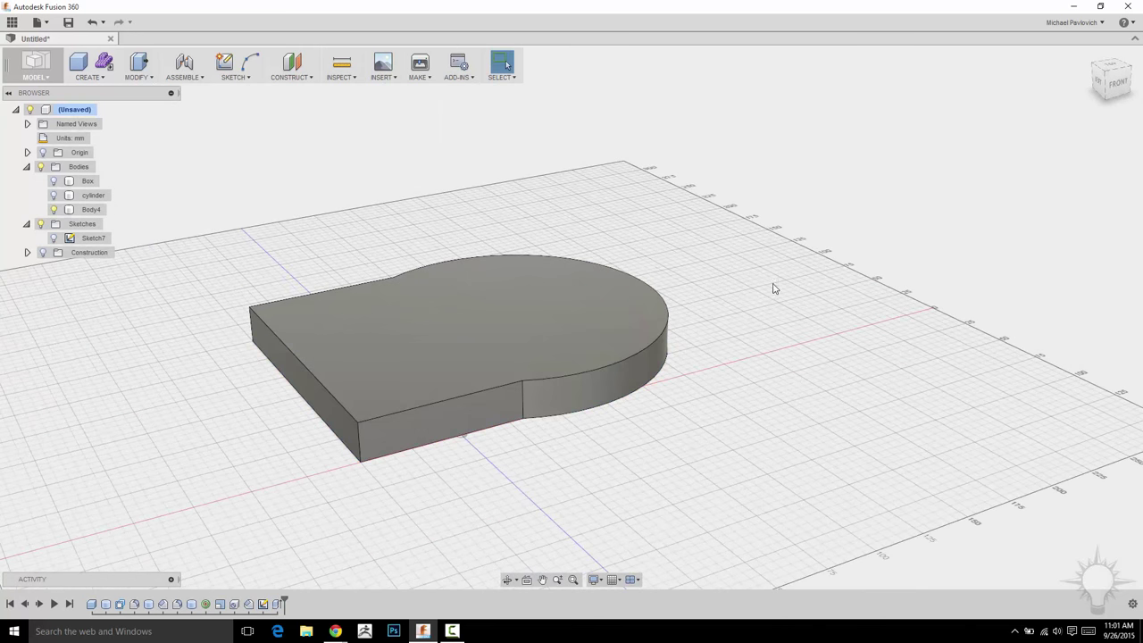
Make Sketch7 visible again together with the extruded plate.
middle_drag(526, 180, 562, 208)
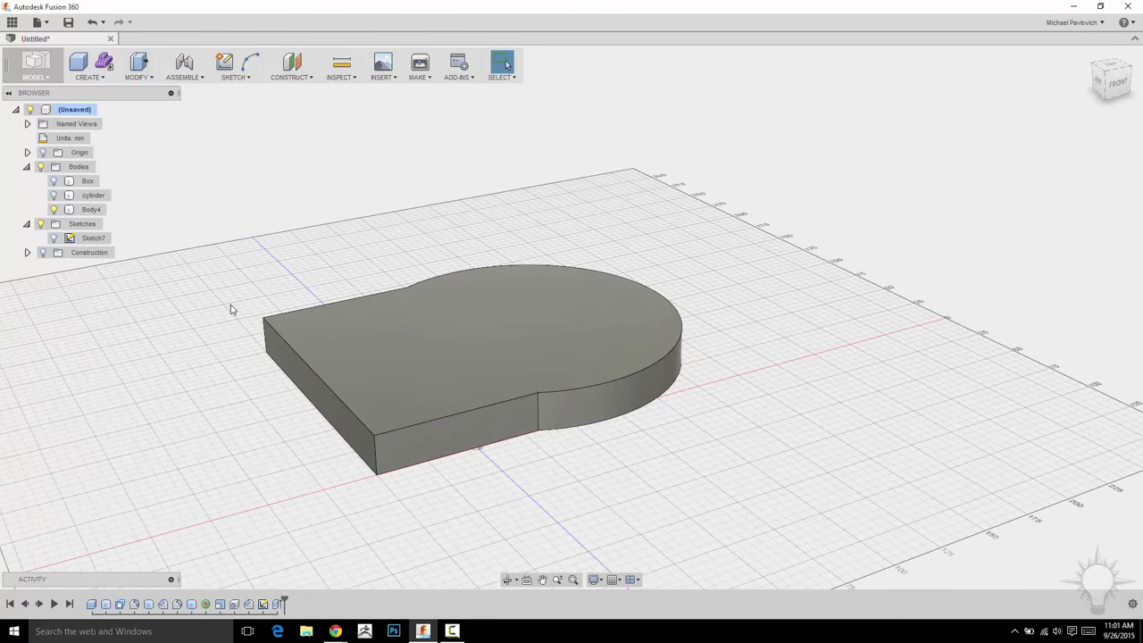
click(54, 237)
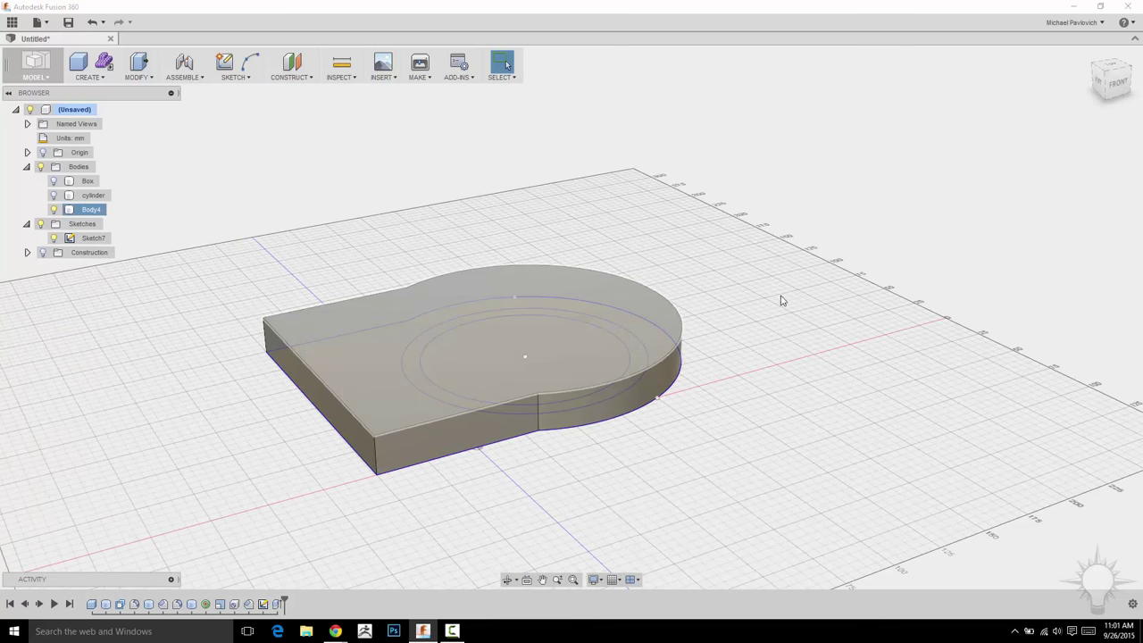
middle_drag(713, 180, 656, 214)
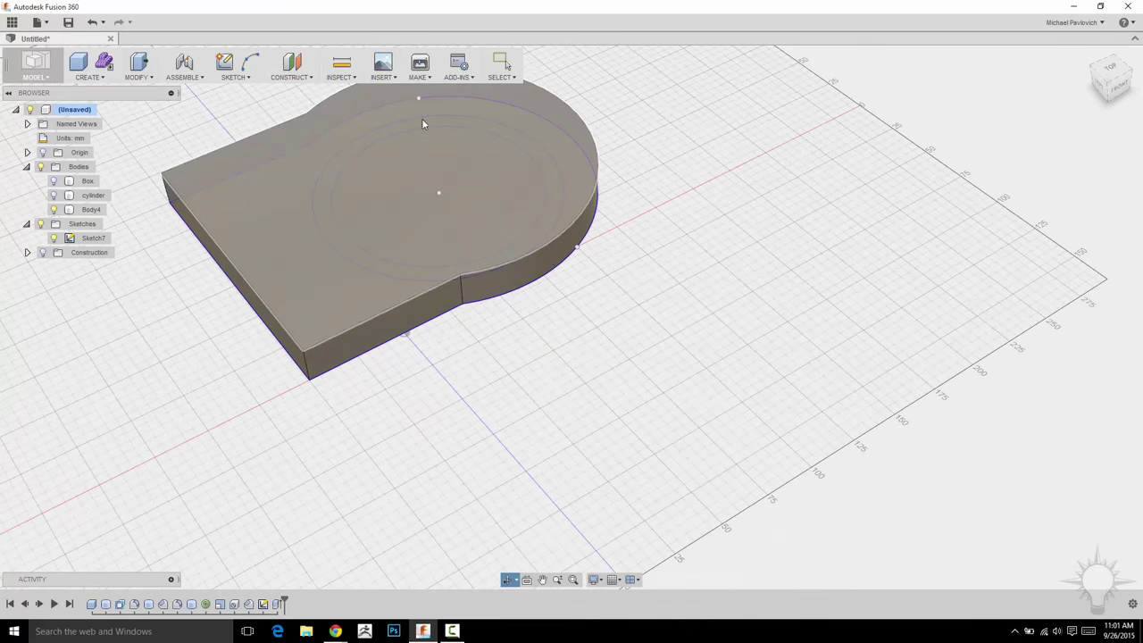
middle_drag(762, 310, 773, 331)
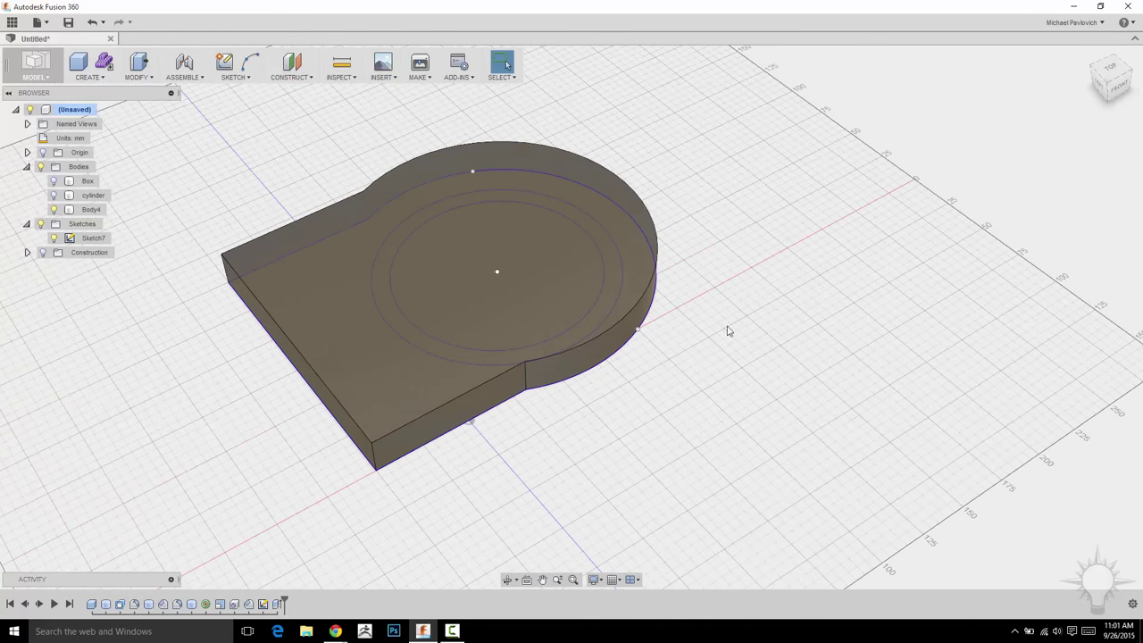
Try to select the innermost circle's profile through the plate's top face and from its underside.
click(551, 258)
shift+middle_drag(763, 248, 904, 302)
scroll(749, 254, up, 2)
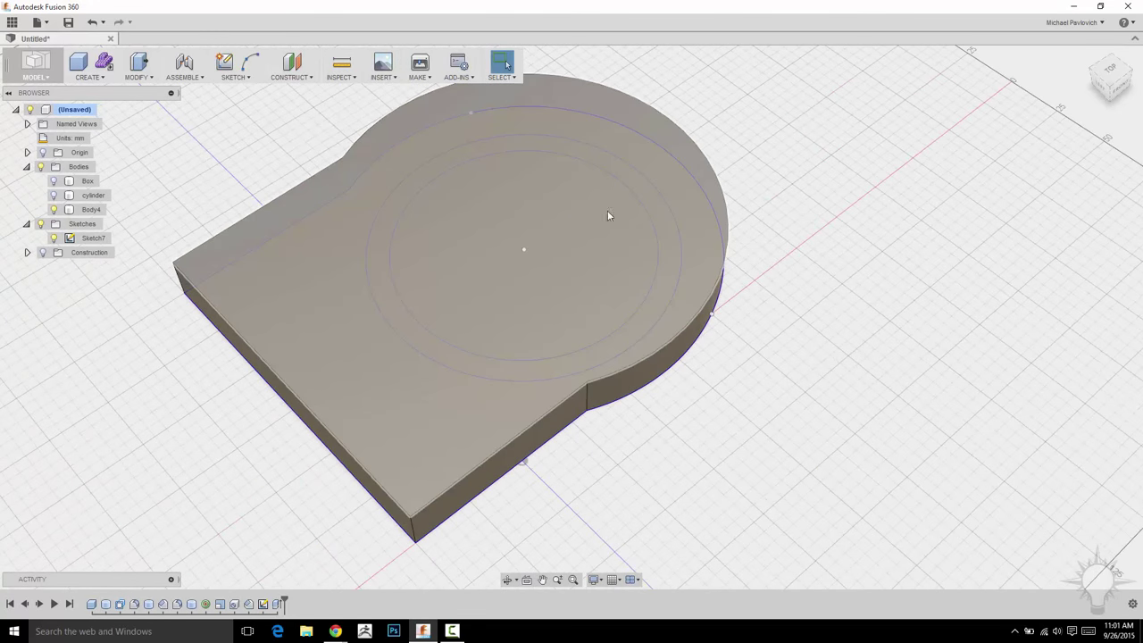
click(449, 276)
shift+middle_drag(516, 266, 815, 262)
click(572, 370)
scroll(932, 342, down, 2)
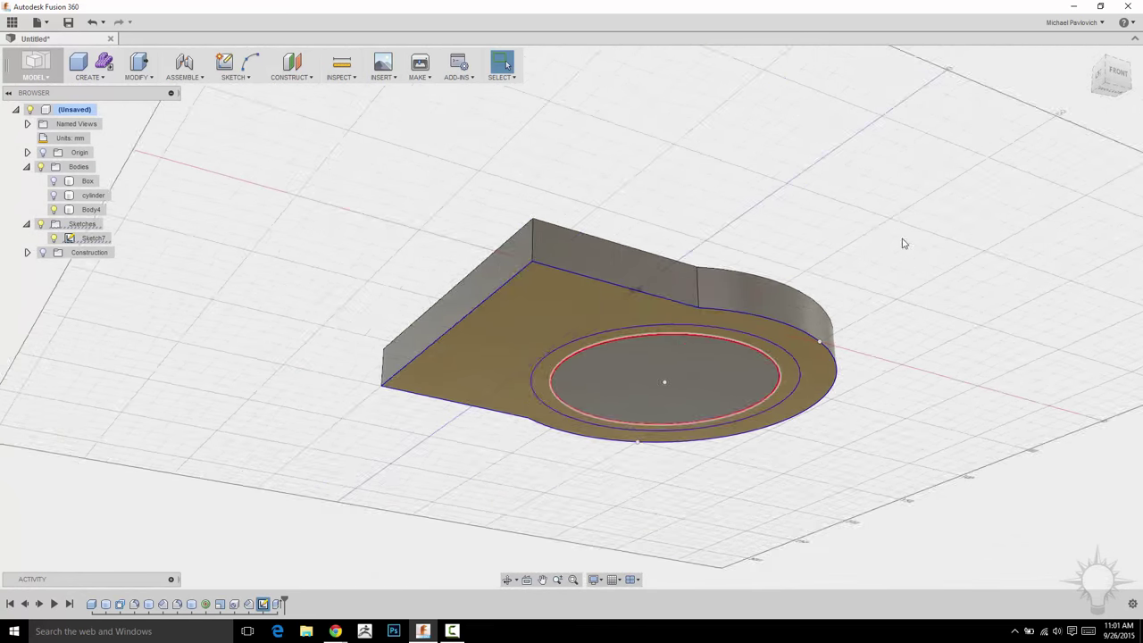
shift+middle_drag(952, 259, 745, 327)
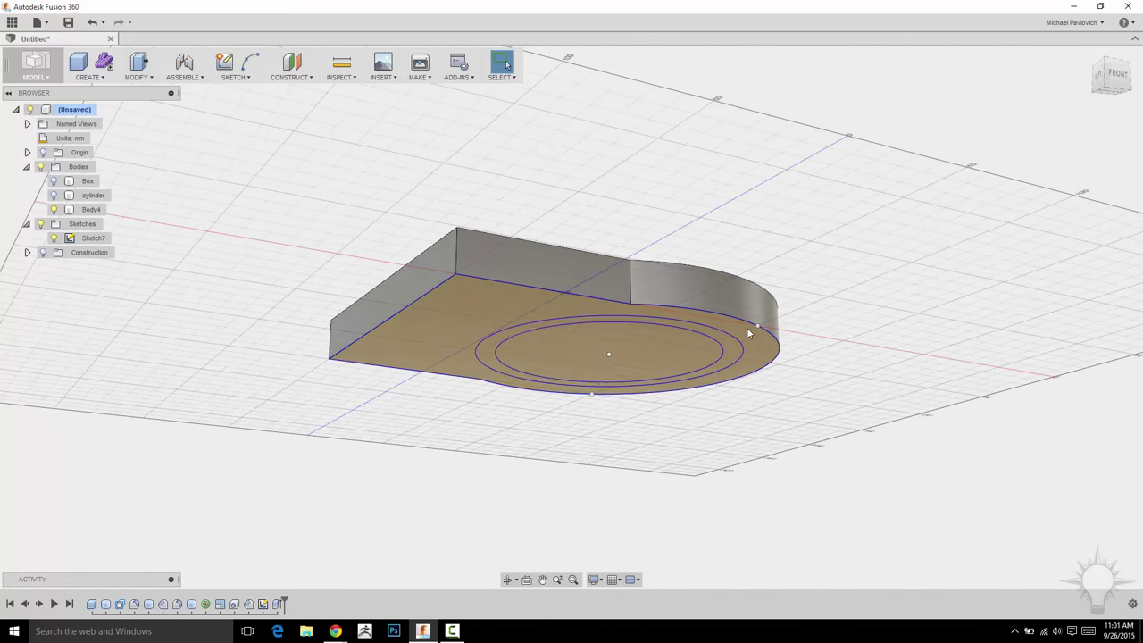
click(663, 350)
shift+middle_drag(869, 202, 855, 312)
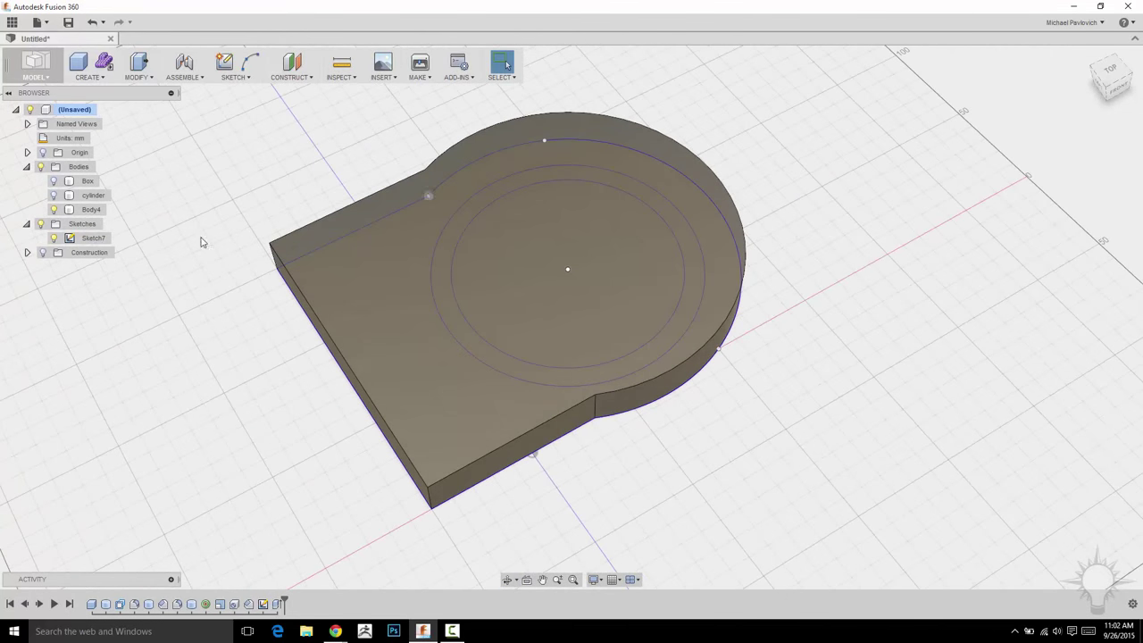
Hide the plate body to select the innermost circle's profile, and show the body again.
click(53, 209)
click(620, 265)
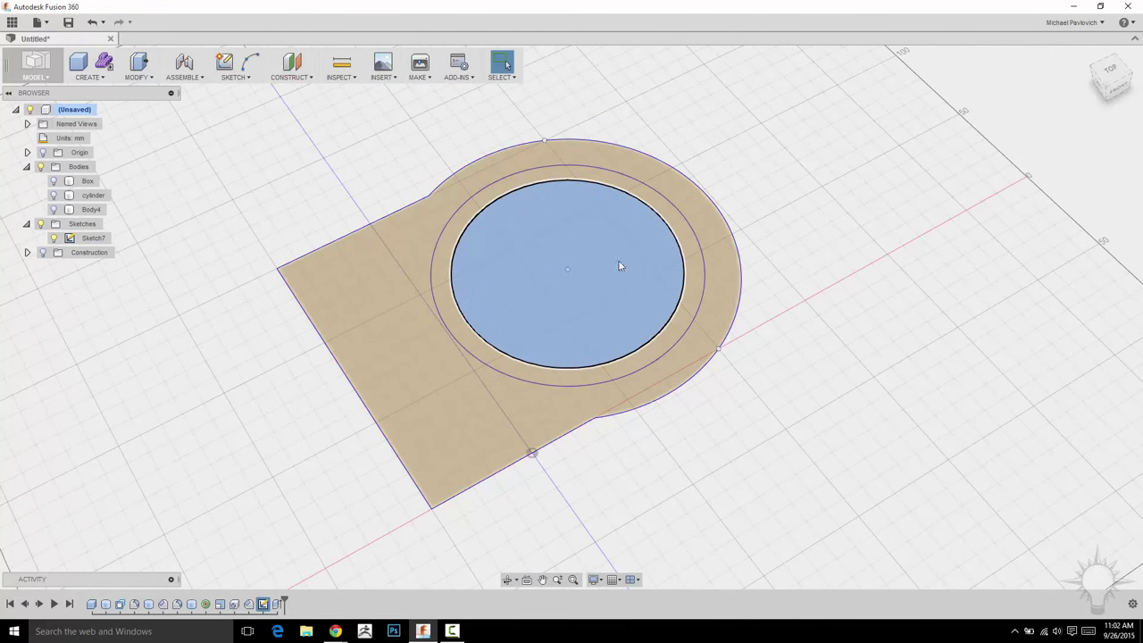
click(54, 209)
right_click(781, 170)
click(822, 147)
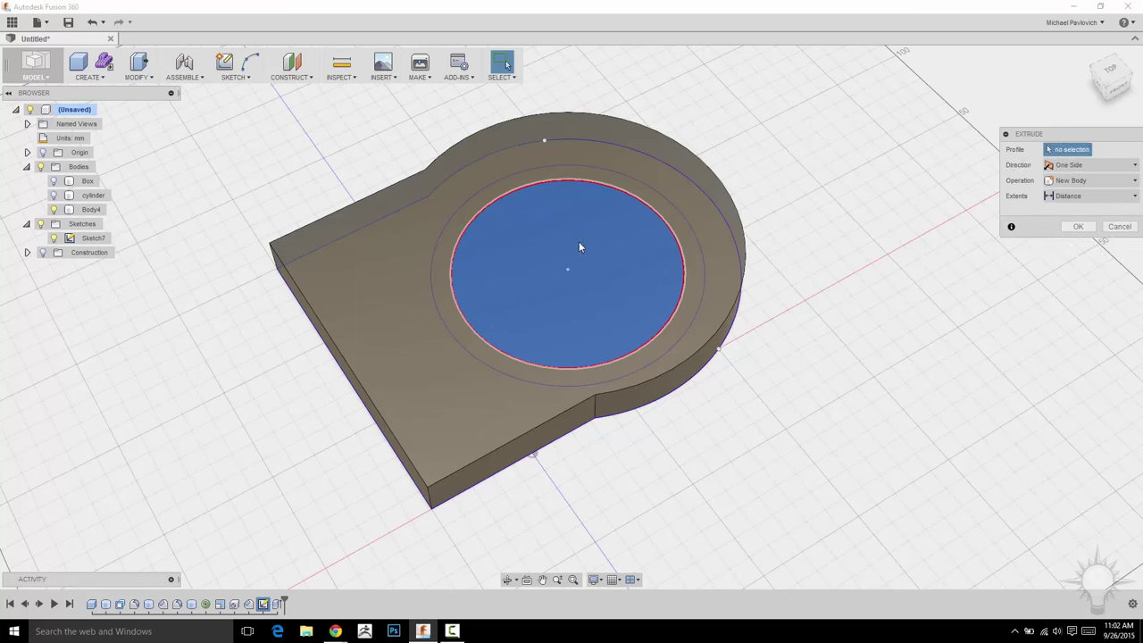
click(580, 243)
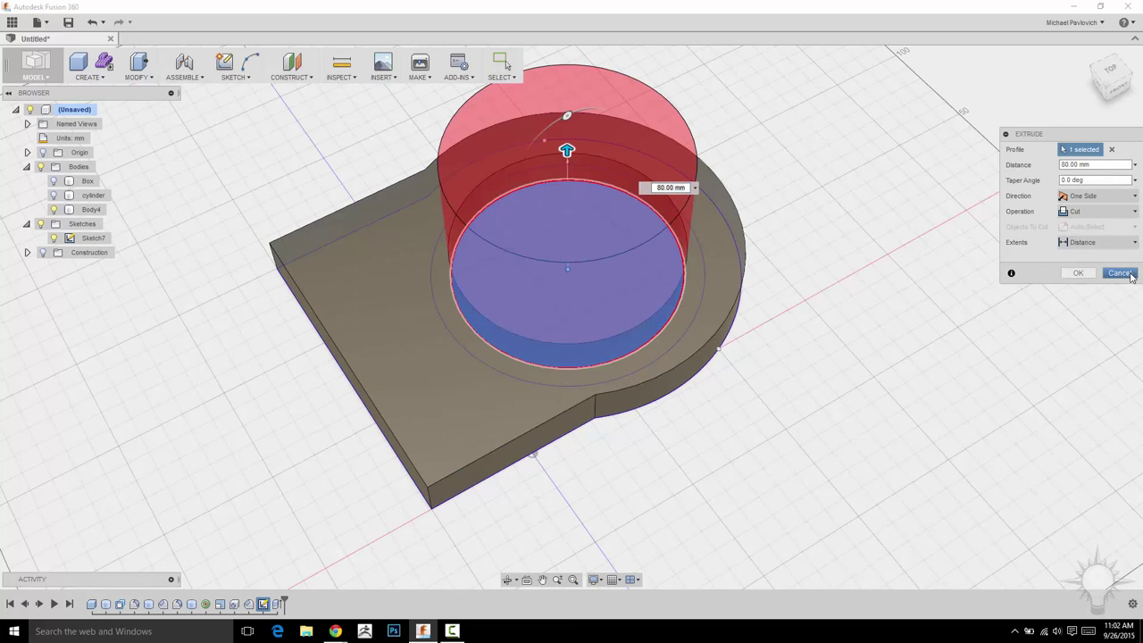
click(1119, 273)
Select the innermost circle's profile beneath the plate's top face from the overlapping objects at that spot.
click(676, 256)
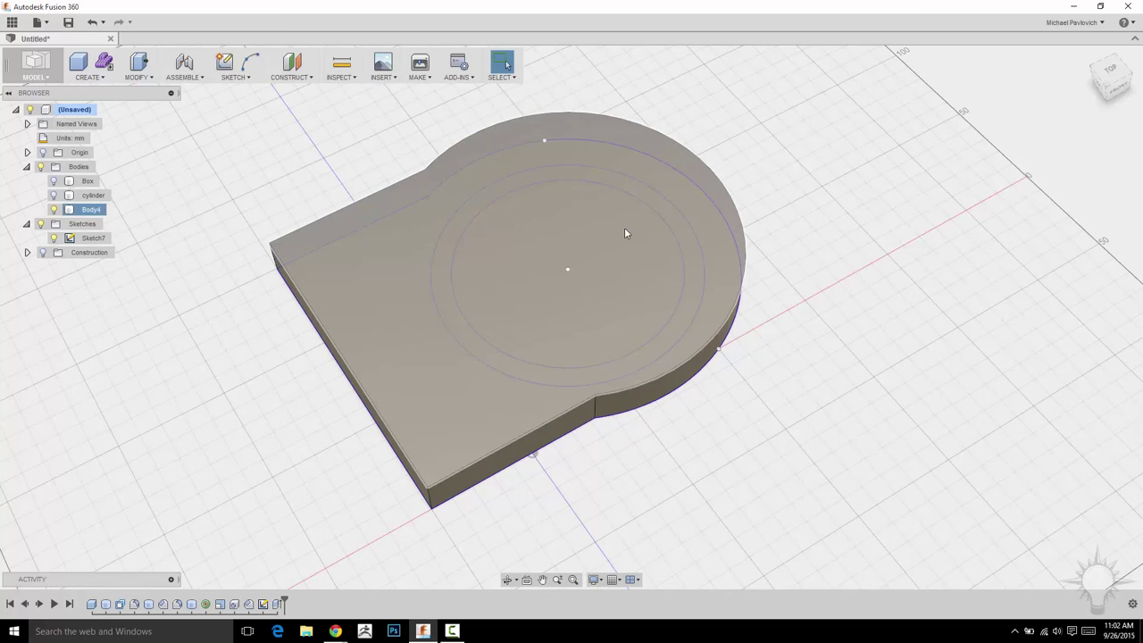
click(890, 132)
click(614, 235)
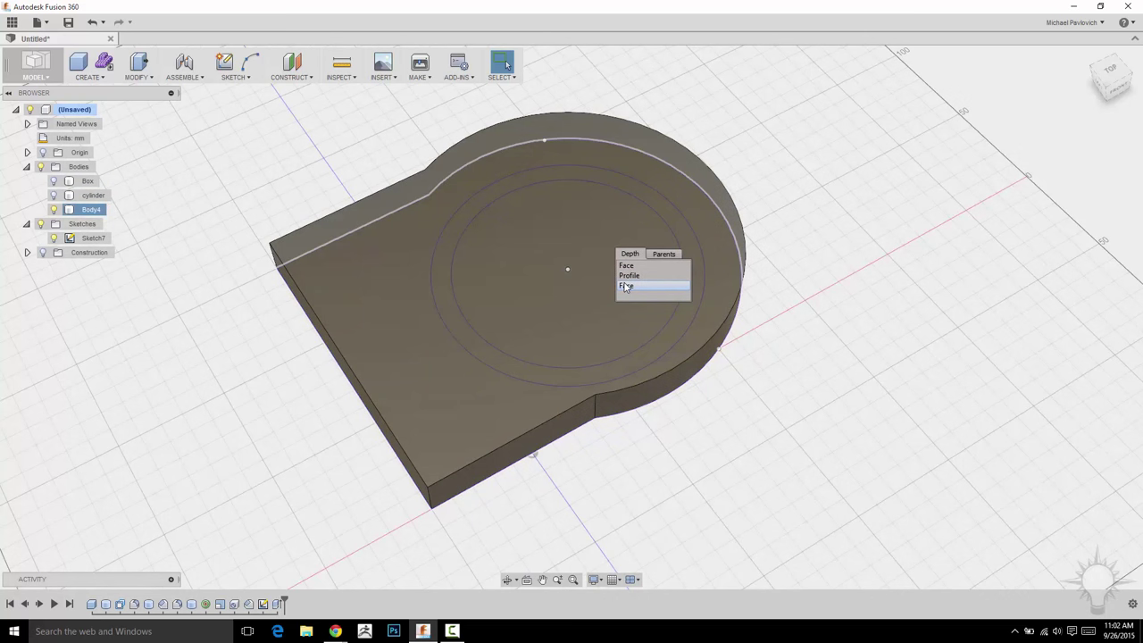
click(629, 274)
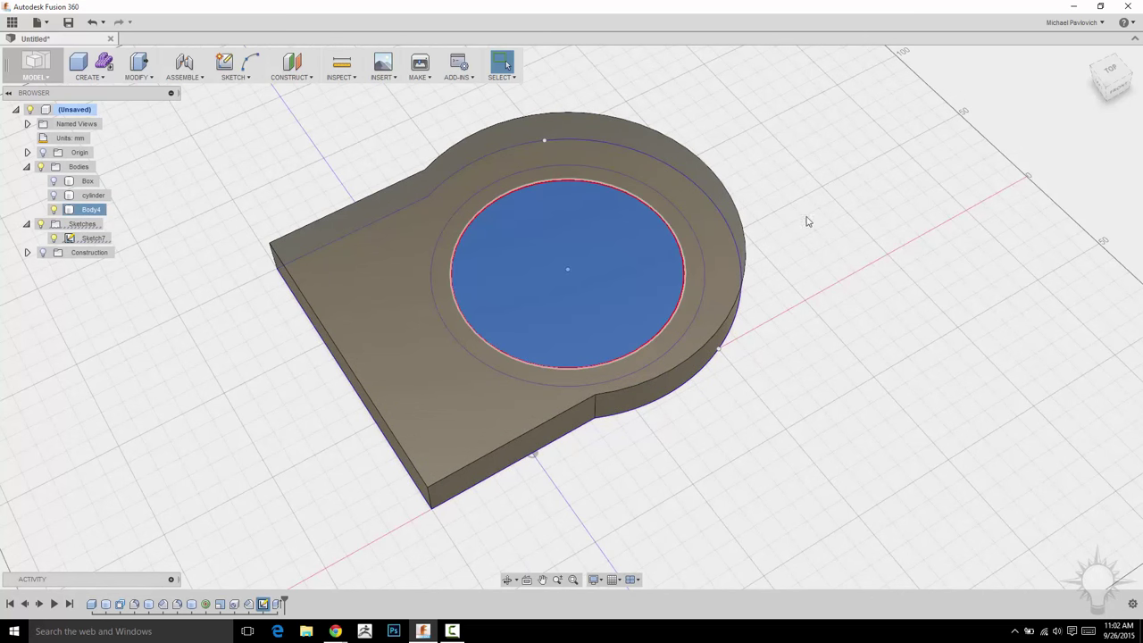
Start extruding the selected circle profile upward through the plate as a 60 mm cut.
key(e)
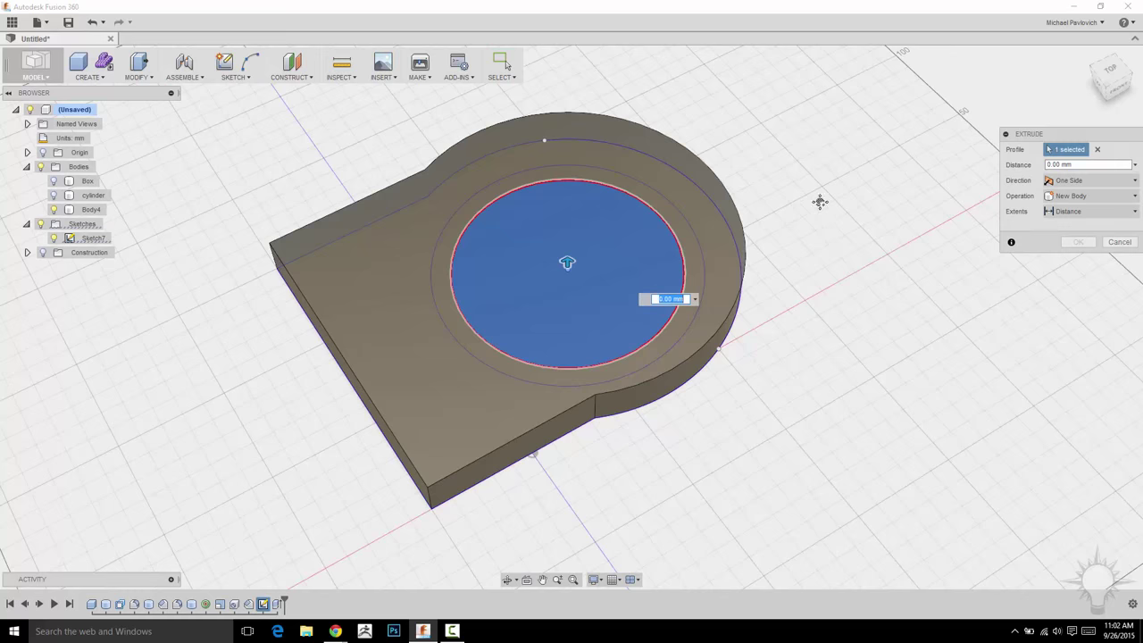
drag(563, 316, 563, 190)
scroll(850, 342, up, 3)
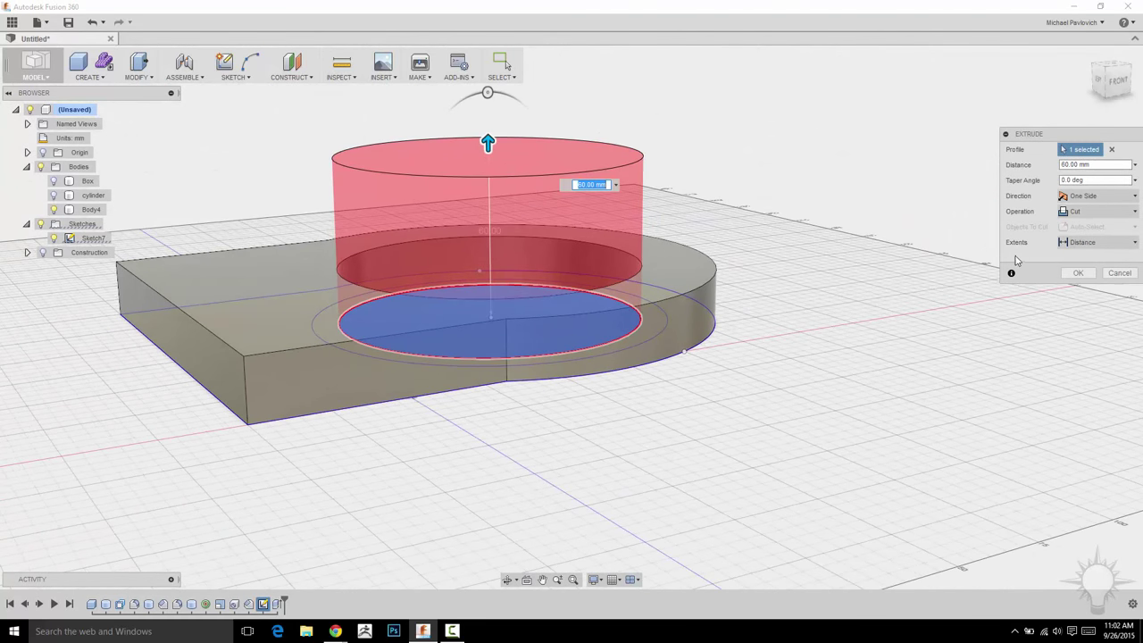
Set the cut's extents to To, with the plate's top face as the limit, and complete the circular hole.
click(1093, 242)
click(1078, 271)
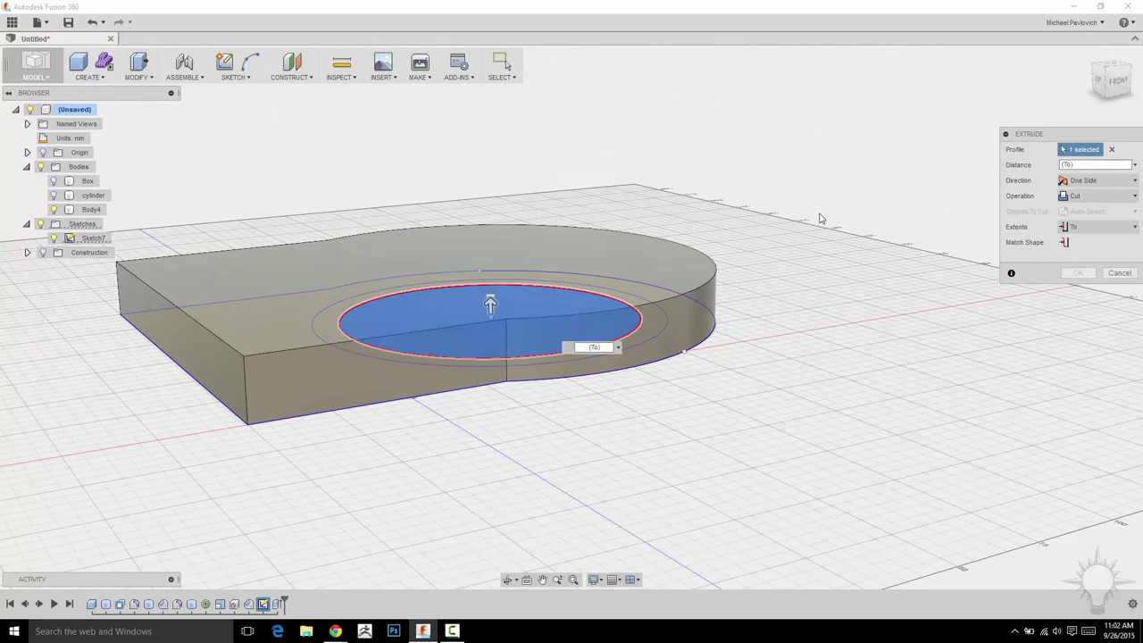
shift+middle_drag(822, 223, 777, 295)
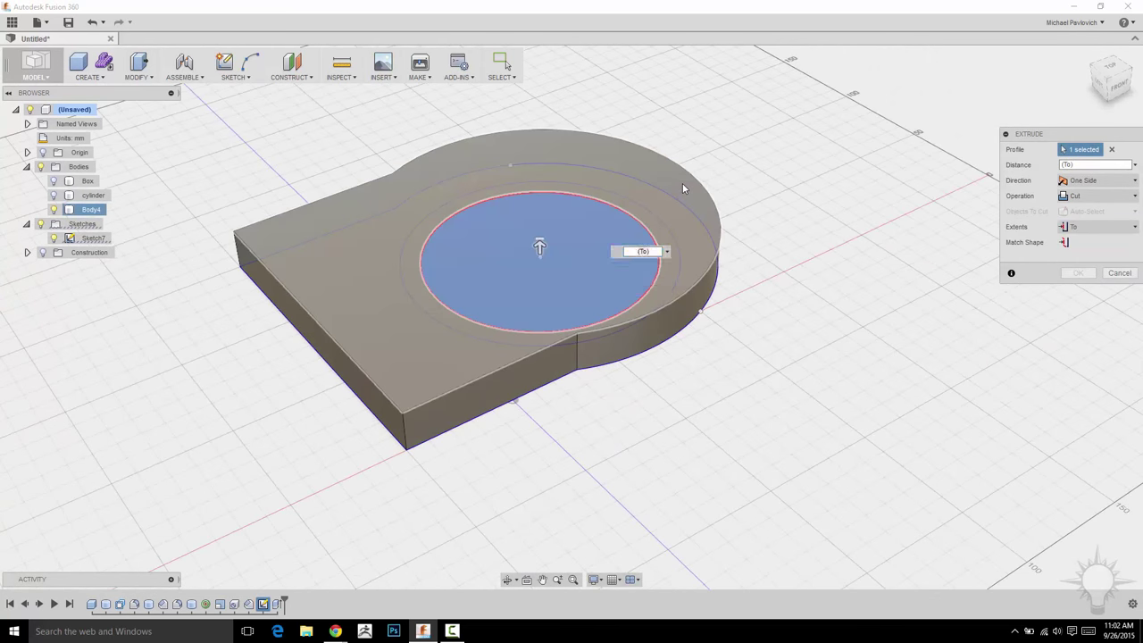
click(682, 183)
shift+middle_drag(860, 288, 873, 347)
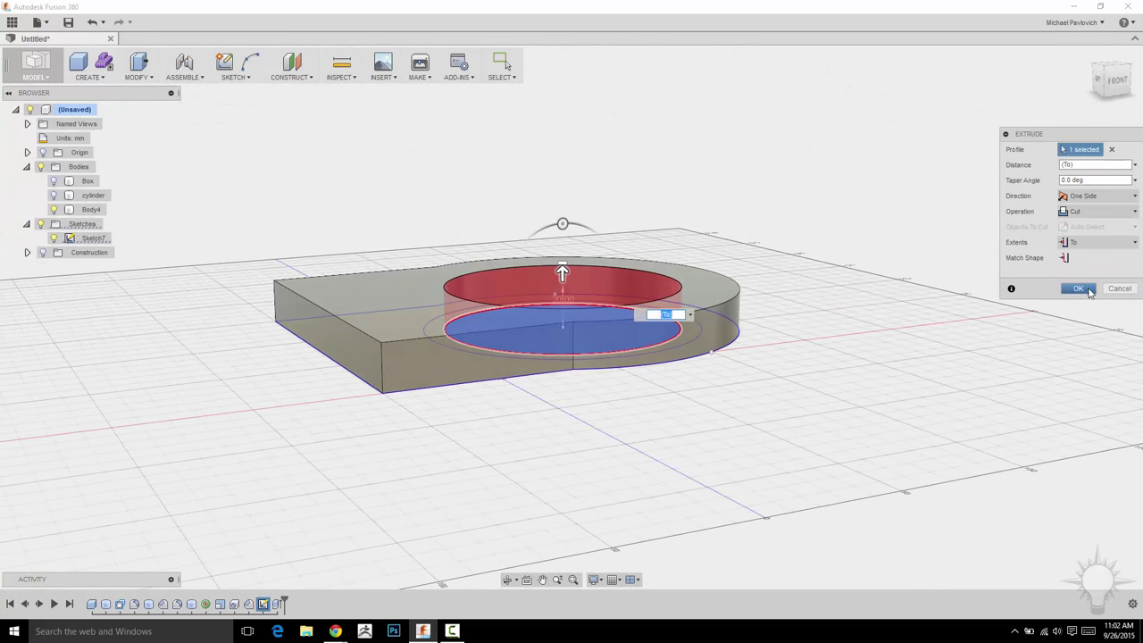
click(1087, 290)
scroll(814, 251, down, 3)
shift+middle_drag(805, 246, 813, 255)
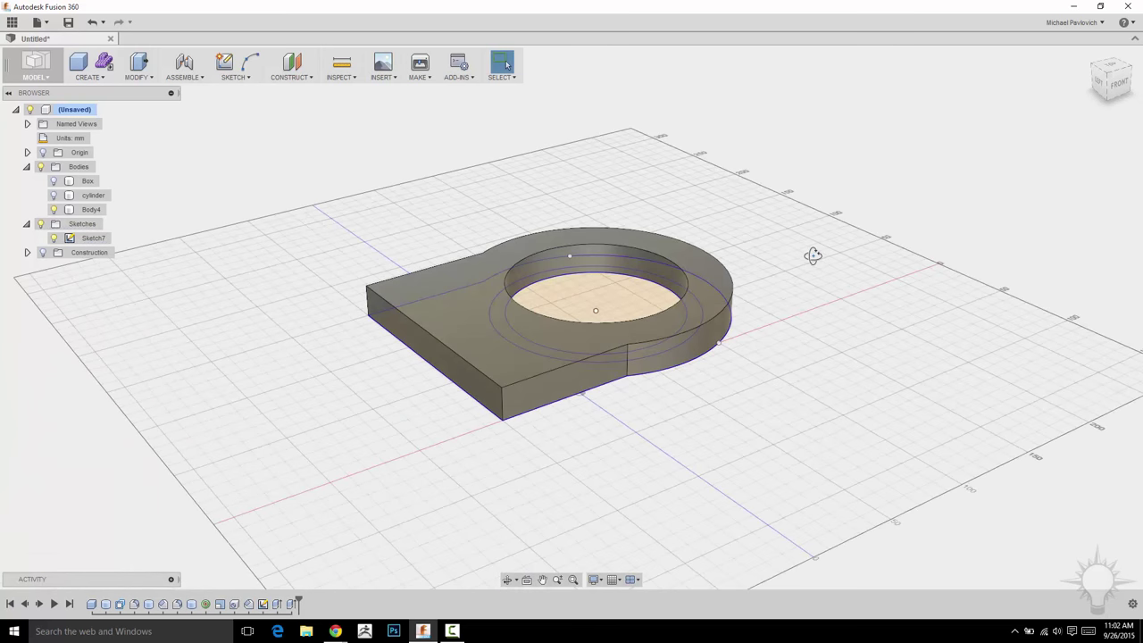
click(446, 310)
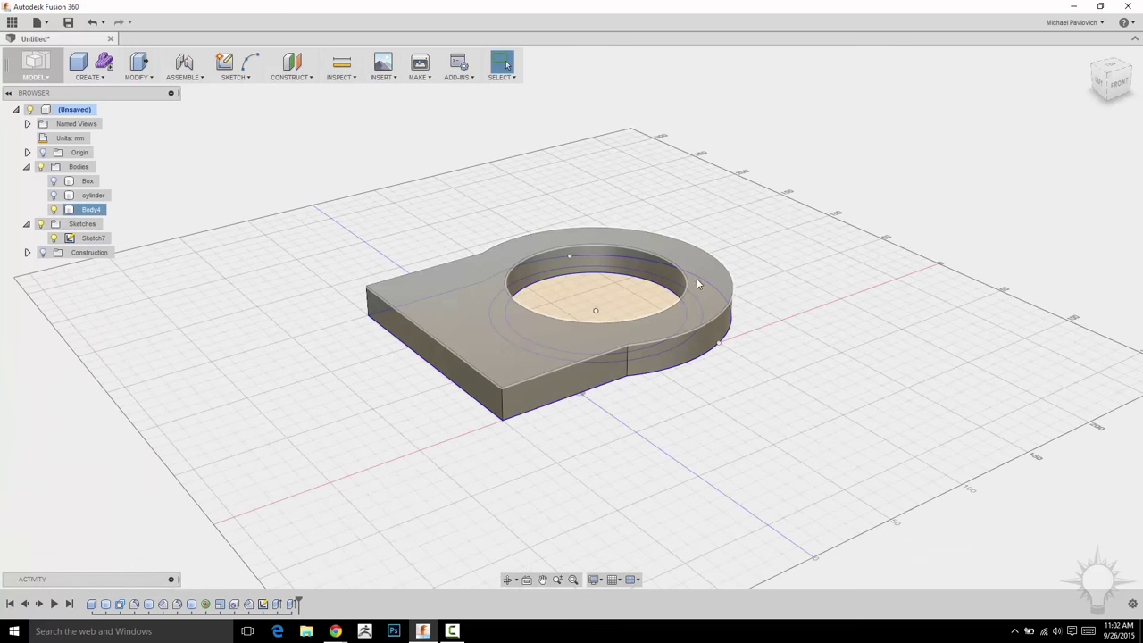
click(769, 267)
shift+middle_drag(798, 248, 801, 252)
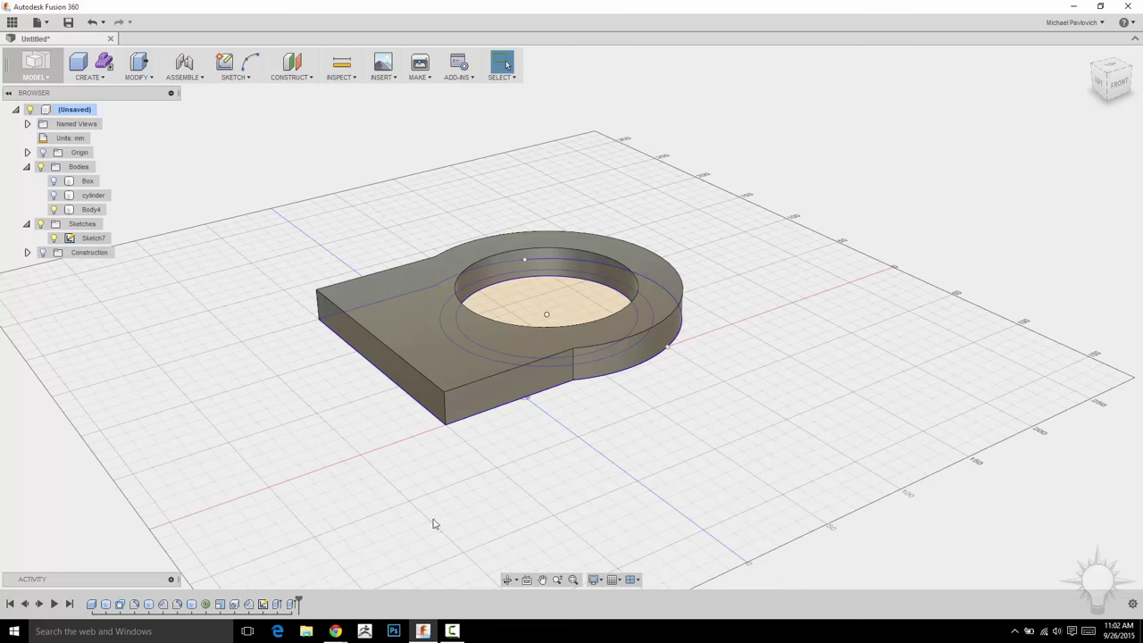
Open the plate's base extrusion for editing.
right_click(276, 605)
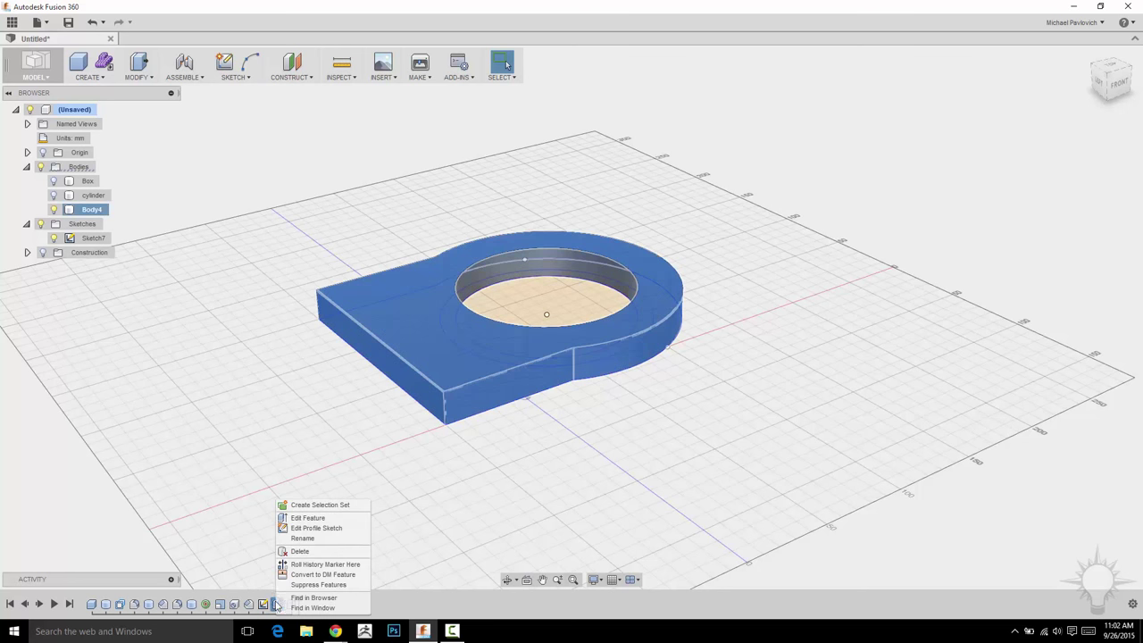
click(305, 518)
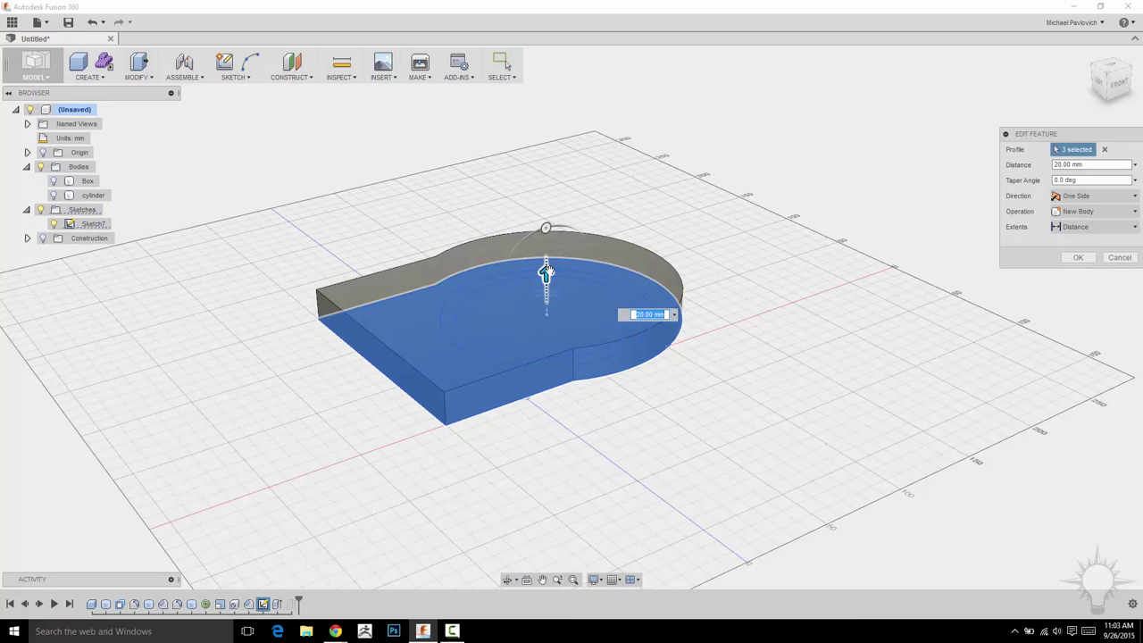